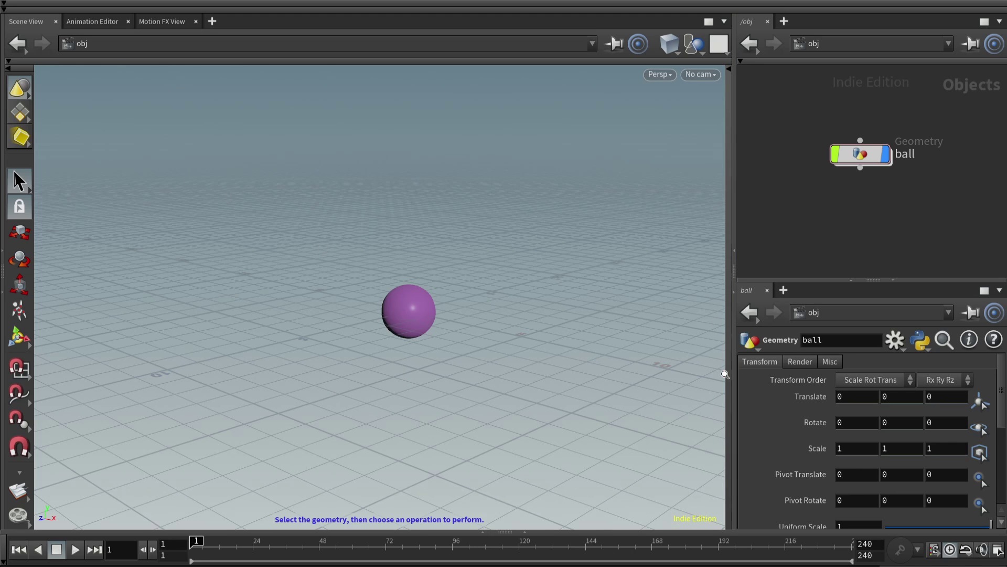
Set the ball's Translate X to -10 and keyframe it at frame 1
{"action": "left_click", "coordinate": [866, 399]}
{"action": "type", "text": "-10"}
{"action": "key", "text": "Return"}
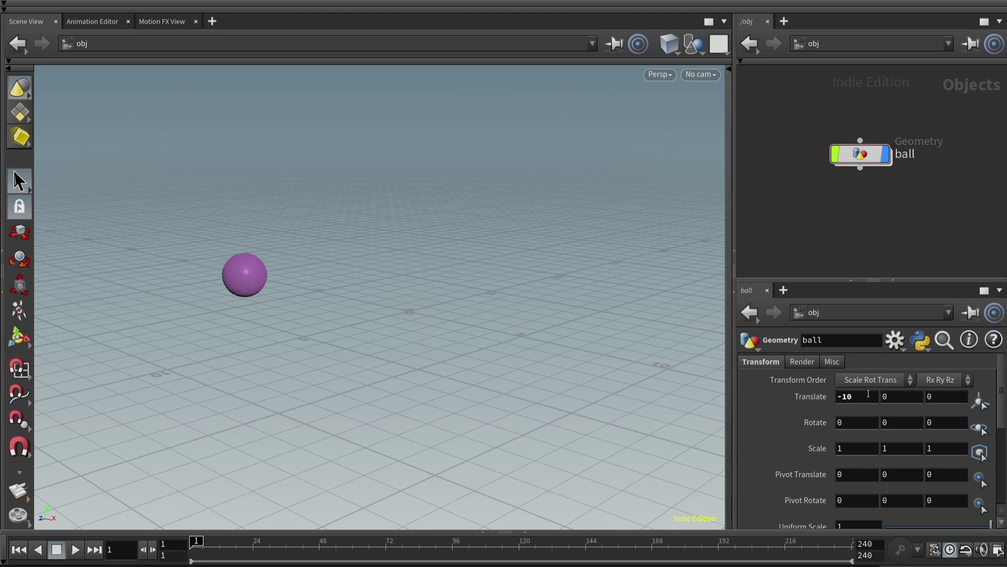
{"action": "left_click", "coordinate": [868, 395], "text": "alt"}
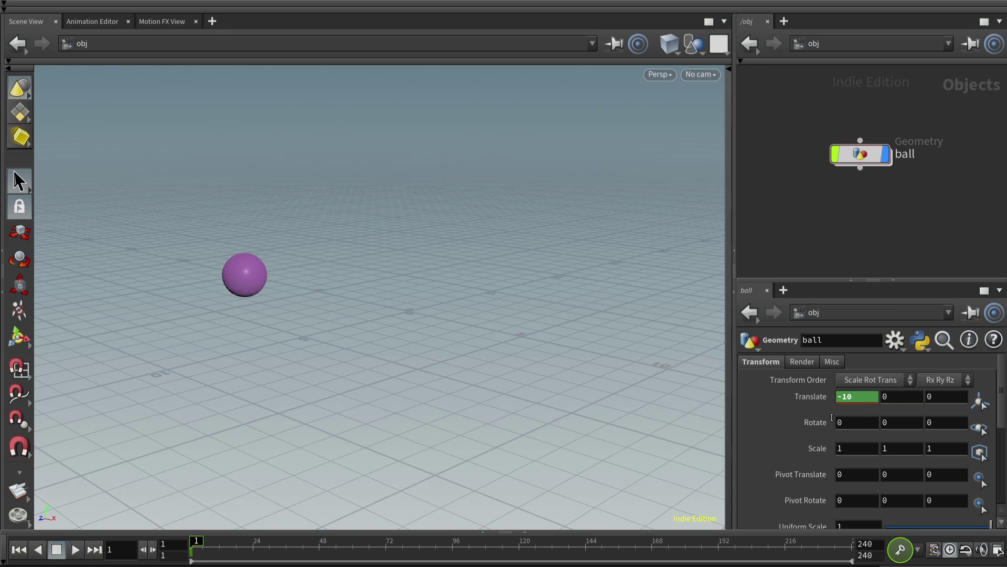
Set the ball's Translate X to 10 at frame 240 and keyframe it there
{"action": "left_click_drag", "start_coordinate": [194, 541], "coordinate": [846, 541]}
{"action": "left_click", "coordinate": [860, 395]}
{"action": "type", "text": "10"}
{"action": "key", "text": "Return"}
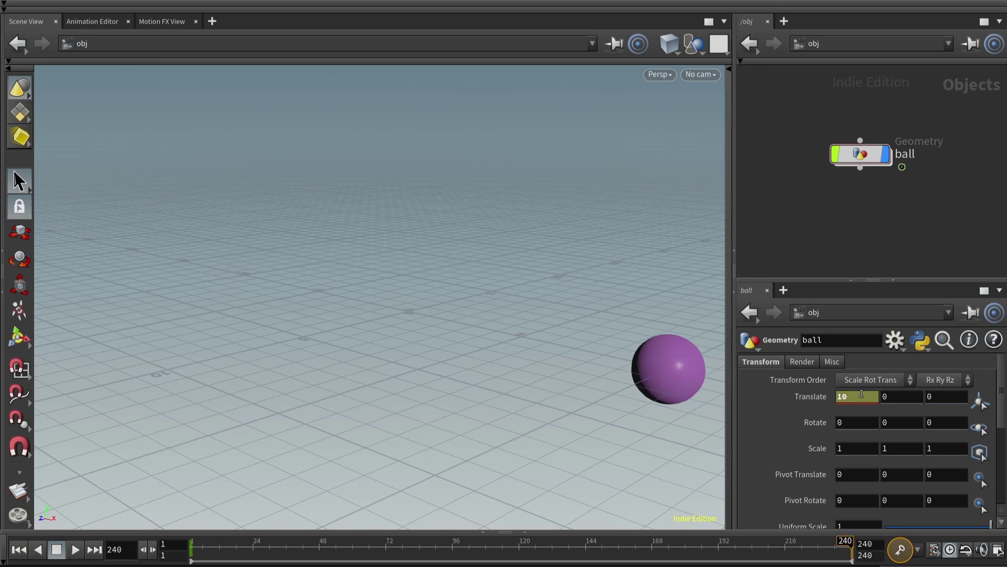
{"action": "left_click", "coordinate": [864, 397], "text": "alt"}
Play and scrub the animation between frames 1 and 240 to check the ball's movement
{"action": "left_click_drag", "start_coordinate": [845, 541], "coordinate": [125, 533]}
{"action": "left_click", "coordinate": [75, 549]}
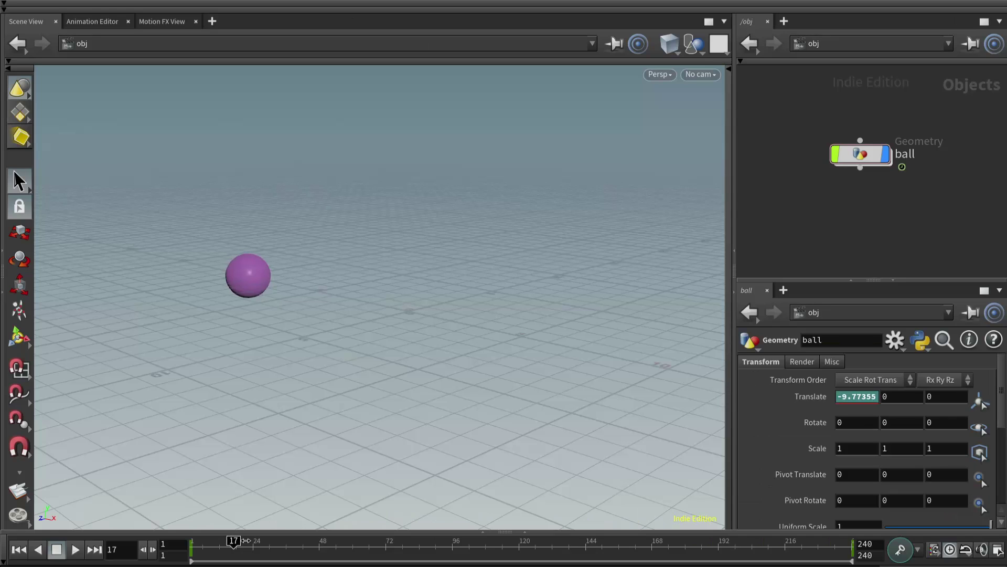
{"action": "left_click_drag", "start_coordinate": [199, 540], "coordinate": [892, 540]}
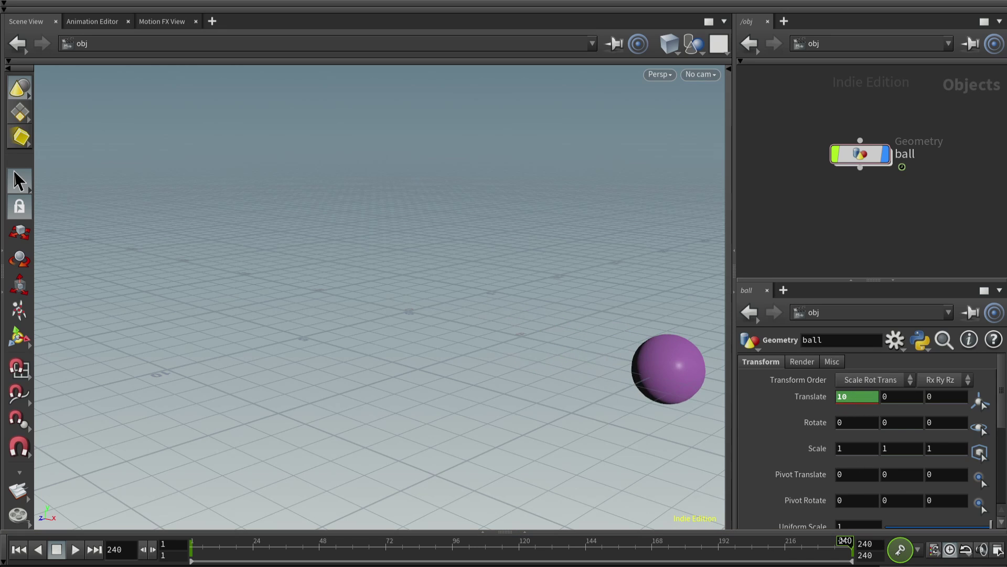
{"action": "left_click", "coordinate": [842, 543]}
{"action": "left_click_drag", "start_coordinate": [776, 543], "coordinate": [193, 543]}
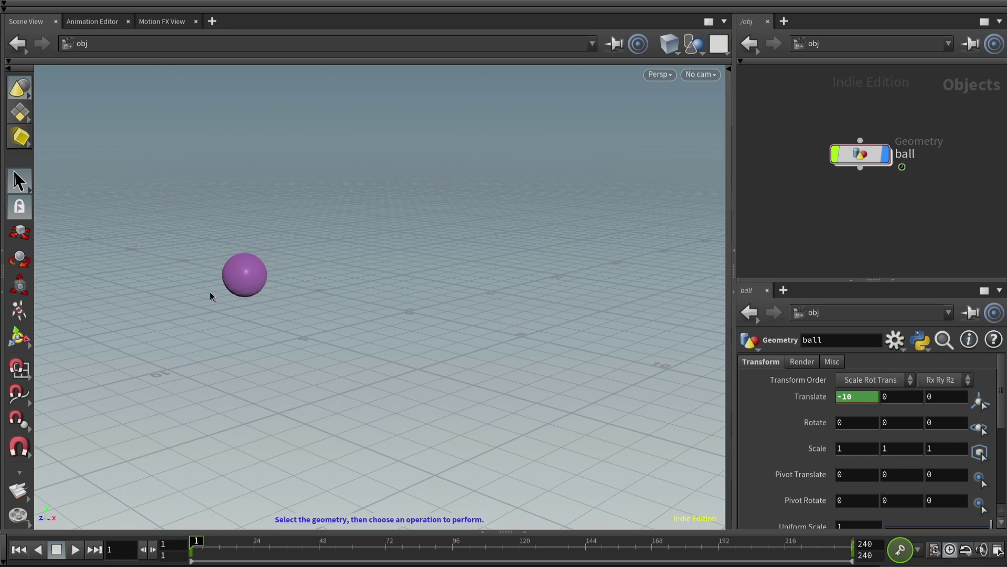
Reshape the ball's Translate X curve in the Animation Editor with both keyframes' tangent handles, leaving them nearly flat, and scrub the timeline
{"action": "left_click", "coordinate": [89, 23]}
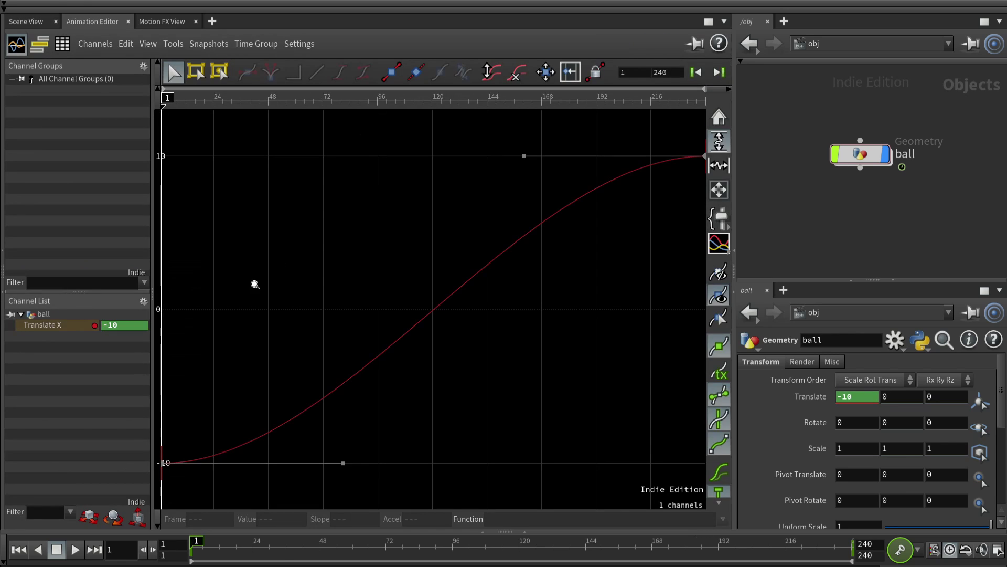
{"action": "left_click_drag", "start_coordinate": [342, 463], "coordinate": [295, 357]}
{"action": "left_click_drag", "start_coordinate": [524, 156], "coordinate": [532, 256]}
{"action": "left_click_drag", "start_coordinate": [288, 361], "coordinate": [333, 456]}
{"action": "left_click_drag", "start_coordinate": [531, 255], "coordinate": [504, 154]}
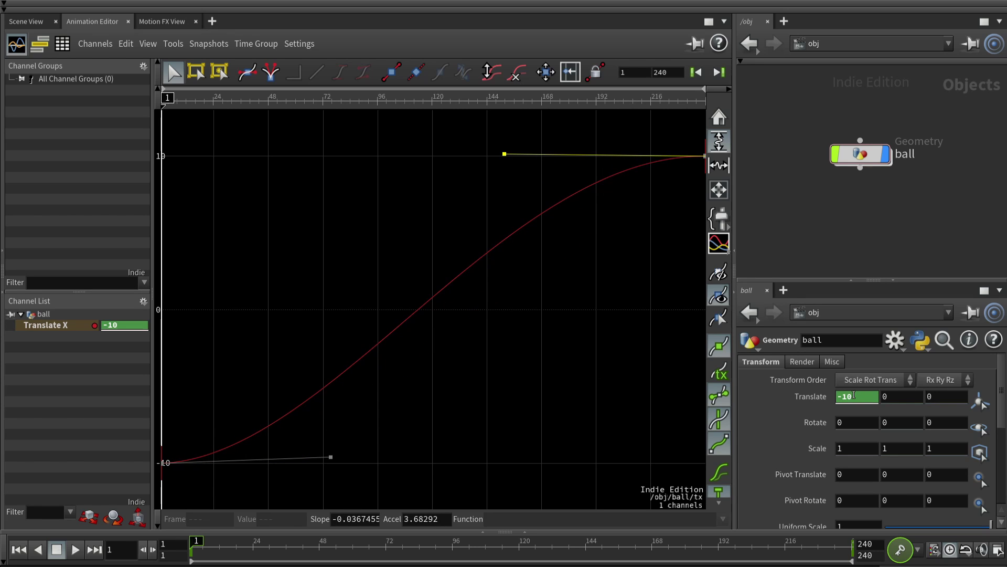
{"action": "left_click_drag", "start_coordinate": [192, 542], "coordinate": [311, 542]}
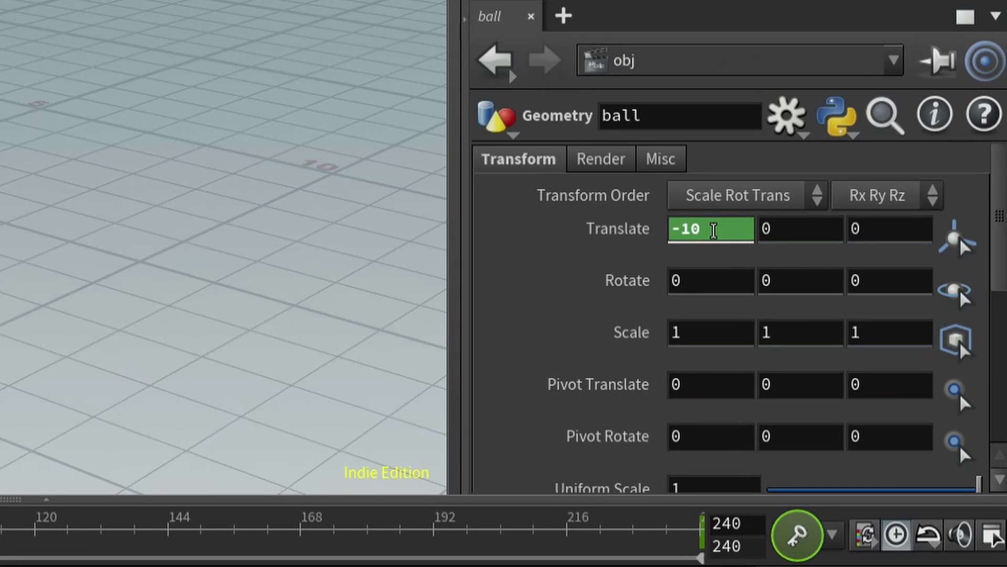
Delete the animation channel on the ball's Translate X and reset its value to 0
{"action": "right_click", "coordinate": [714, 231]}
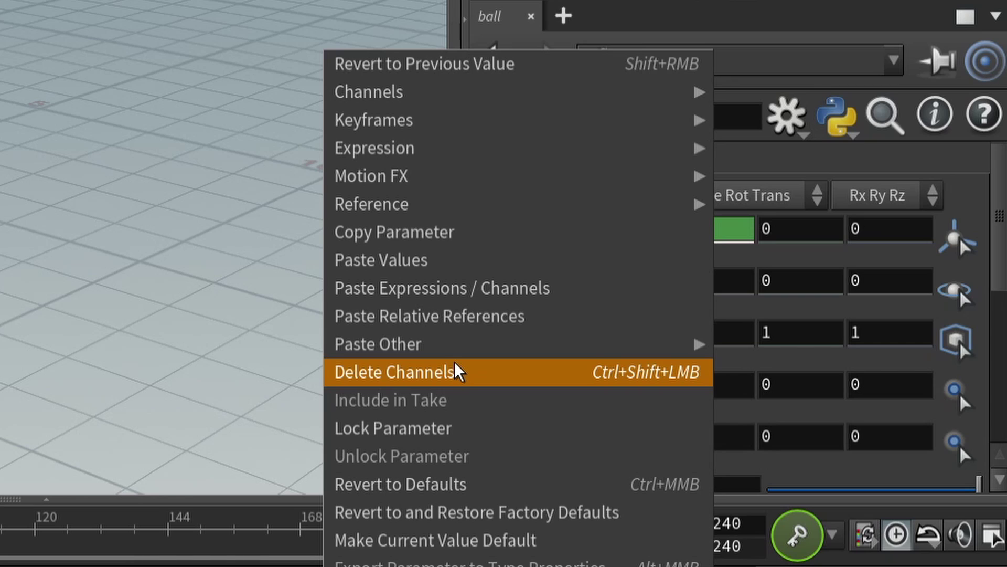
{"action": "left_click", "coordinate": [447, 373]}
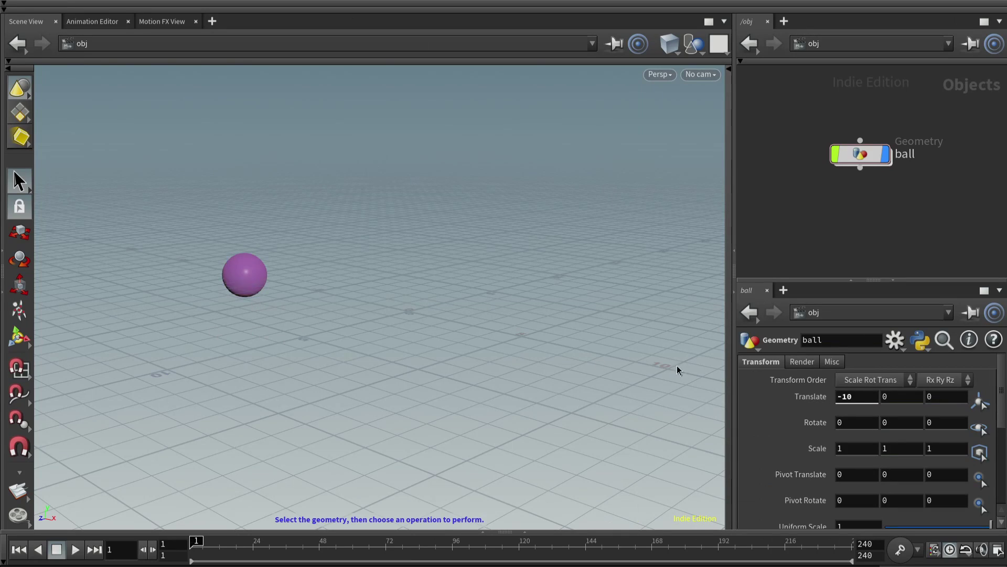
{"action": "double_click", "coordinate": [864, 394]}
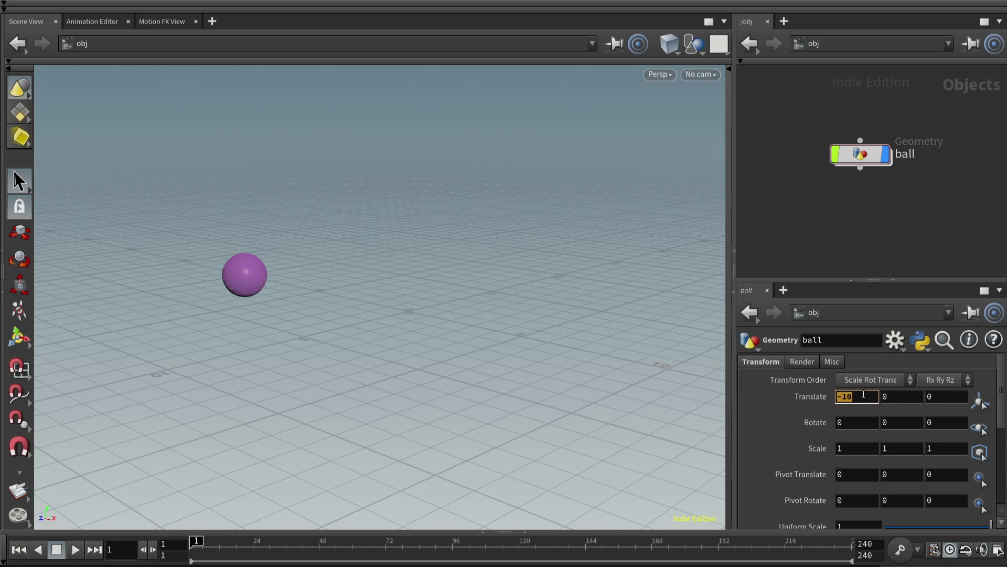
{"action": "type", "text": "0"}
{"action": "key", "text": "Return"}
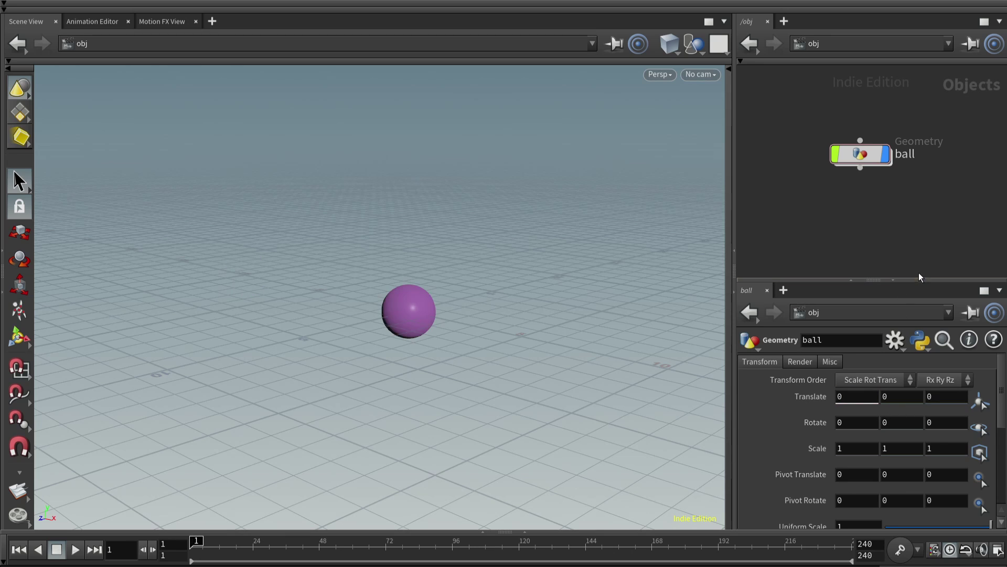
Add a CHOP Network beside the ball node at object level and rename it ball_mover
{"action": "middle_click_drag", "start_coordinate": [919, 272], "coordinate": [856, 274]}
{"action": "key", "text": "Tab"}
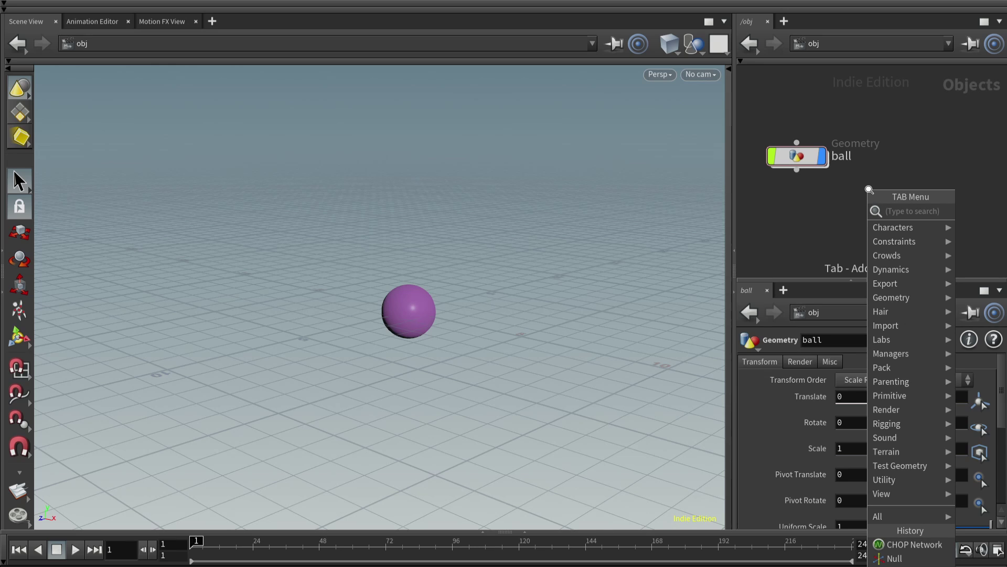
{"action": "type", "text": "chop"}
{"action": "key", "text": "Return"}
{"action": "left_click", "coordinate": [881, 191]}
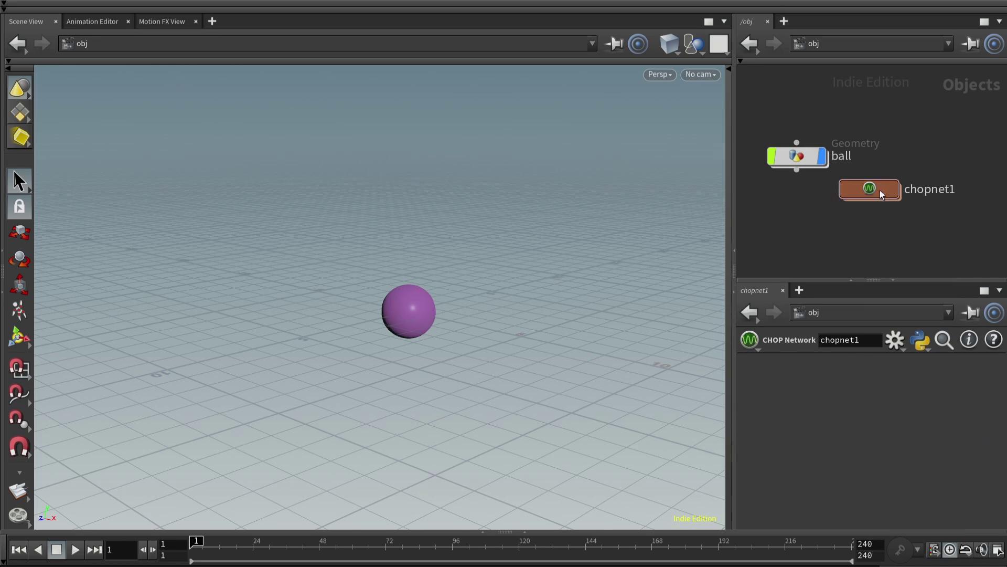
{"action": "left_click_drag", "start_coordinate": [881, 194], "coordinate": [901, 203]}
{"action": "double_click", "coordinate": [953, 199]}
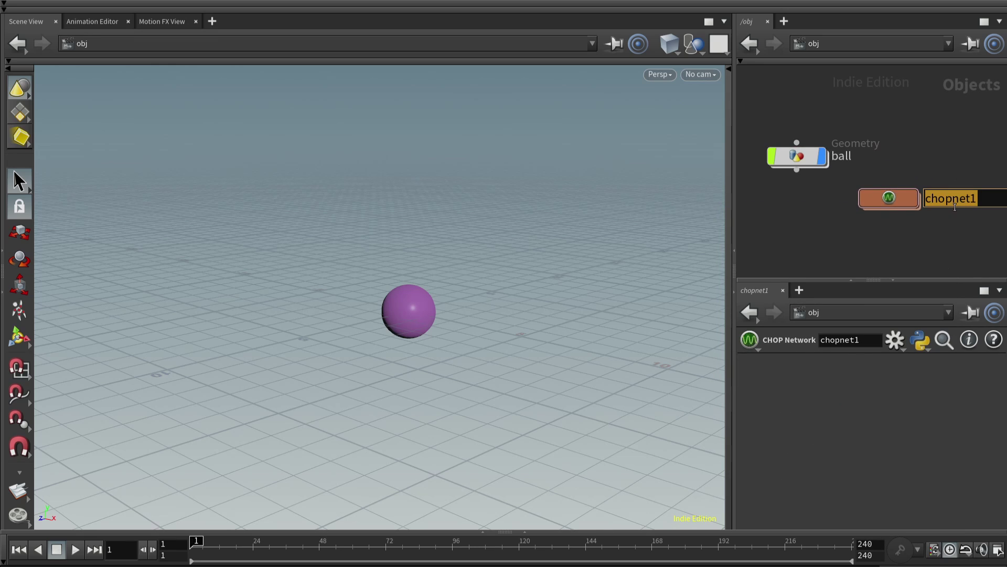
{"action": "type", "text": "ball_mover"}
{"action": "key", "text": "Return"}
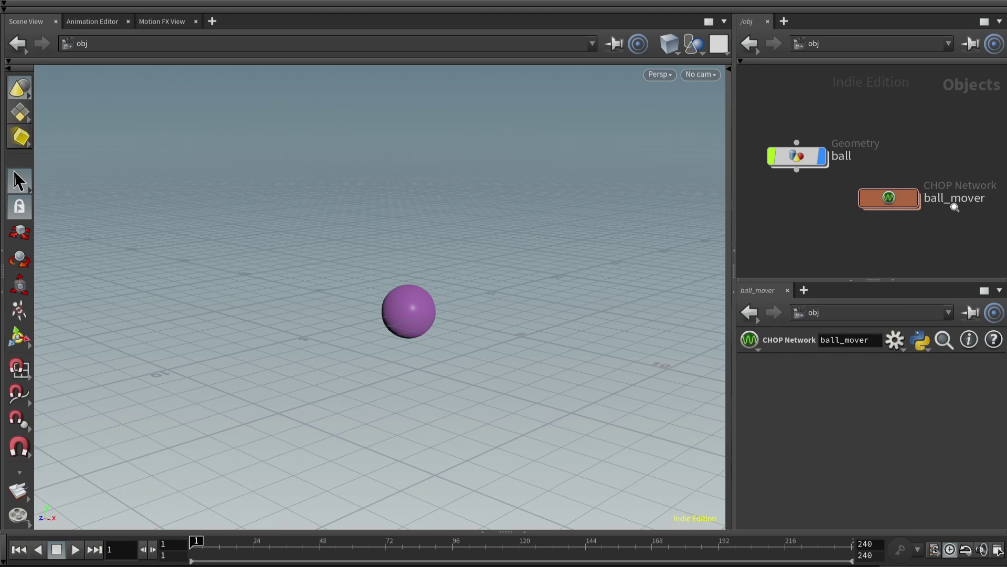
Go inside the ball_mover network and add a Wave node
{"action": "mouse_move", "coordinate": [903, 207]}
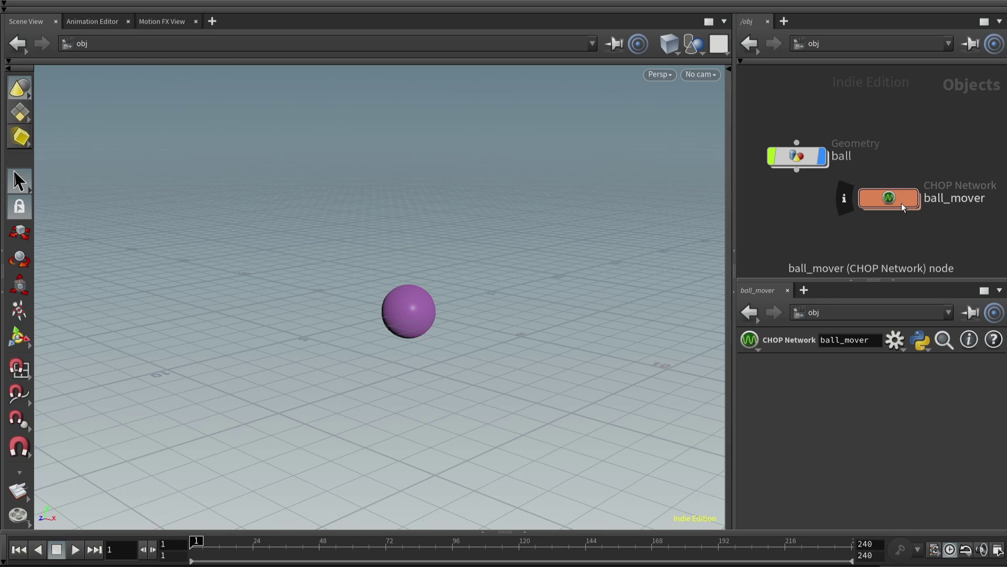
{"action": "double_click", "coordinate": [899, 203]}
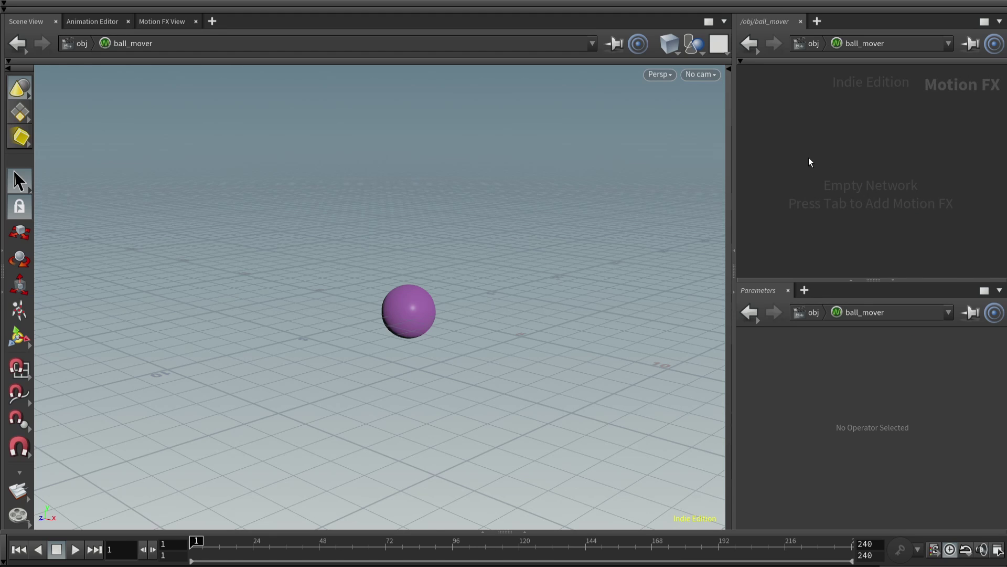
{"action": "key", "text": "Tab"}
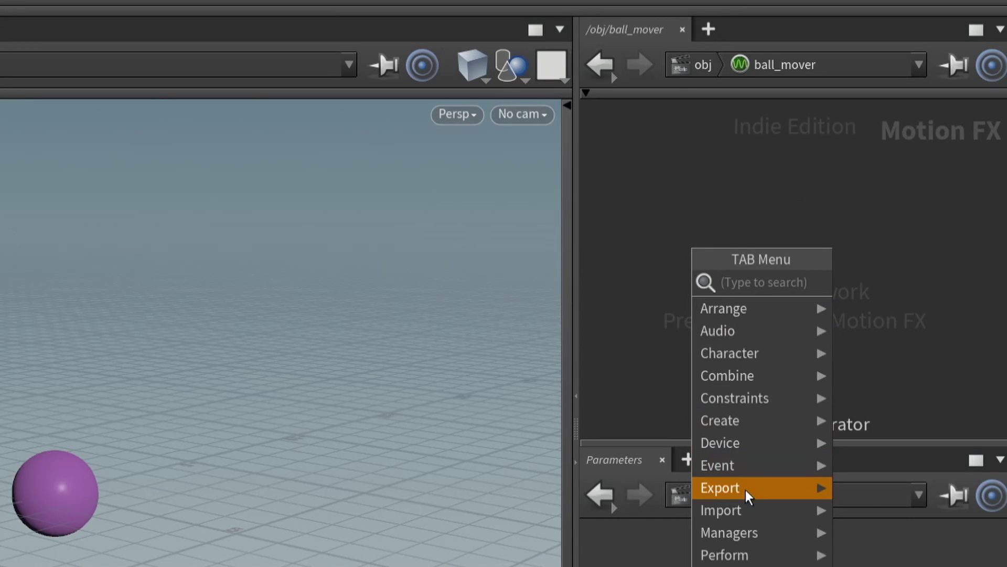
{"action": "mouse_move", "coordinate": [836, 251]}
{"action": "mouse_move", "coordinate": [746, 426]}
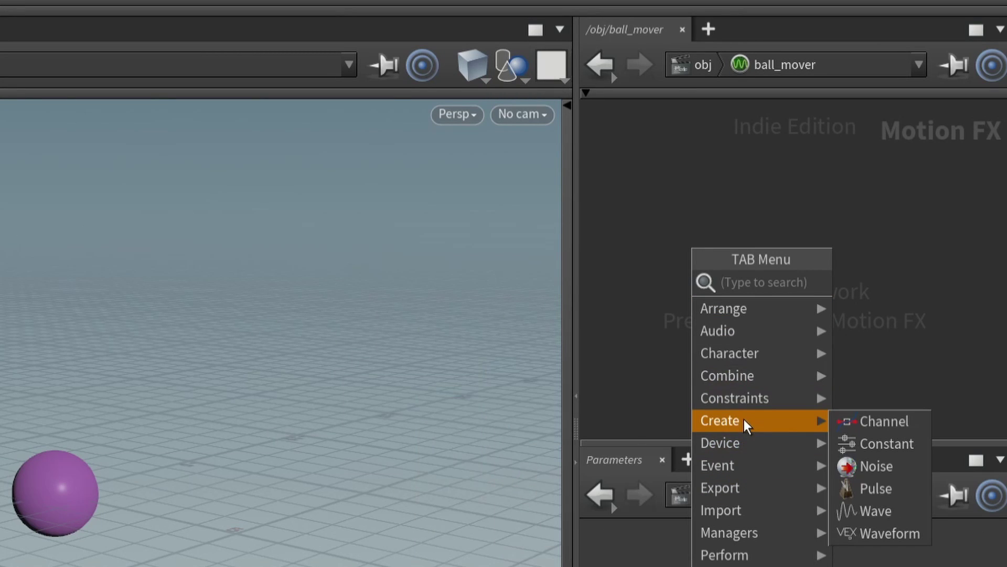
{"action": "left_click", "coordinate": [868, 514]}
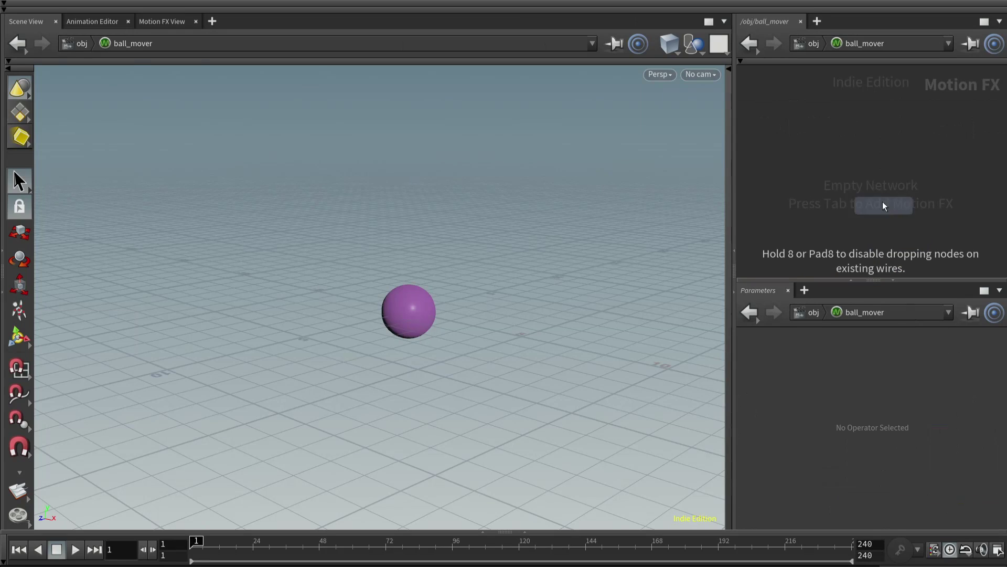
{"action": "left_click", "coordinate": [837, 125]}
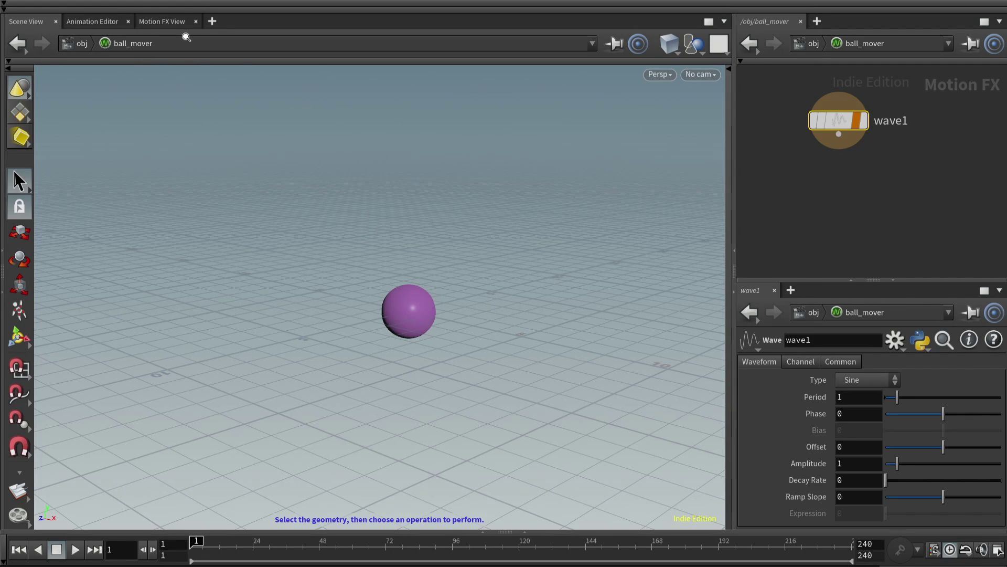
Compare the Scene View, Animation Editor and Motion FX View
{"action": "left_click", "coordinate": [172, 21]}
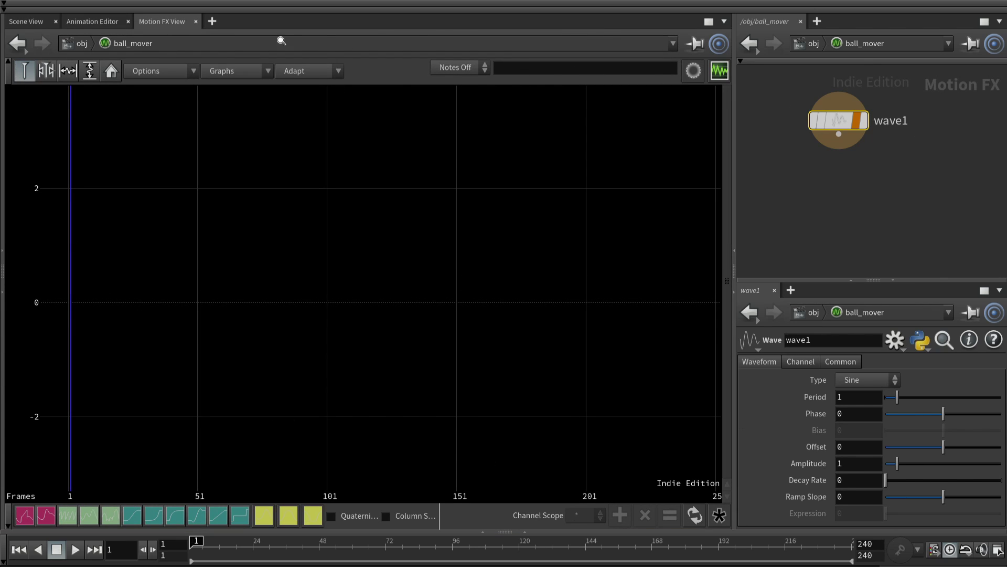
{"action": "left_click", "coordinate": [24, 21]}
{"action": "left_click", "coordinate": [102, 21]}
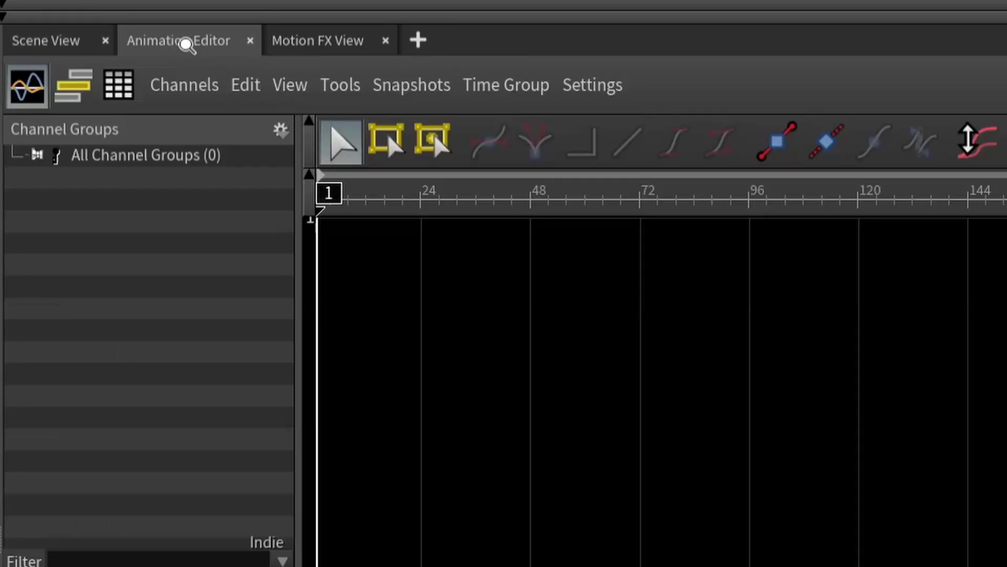
{"action": "left_click", "coordinate": [293, 40]}
{"action": "left_click", "coordinate": [39, 40]}
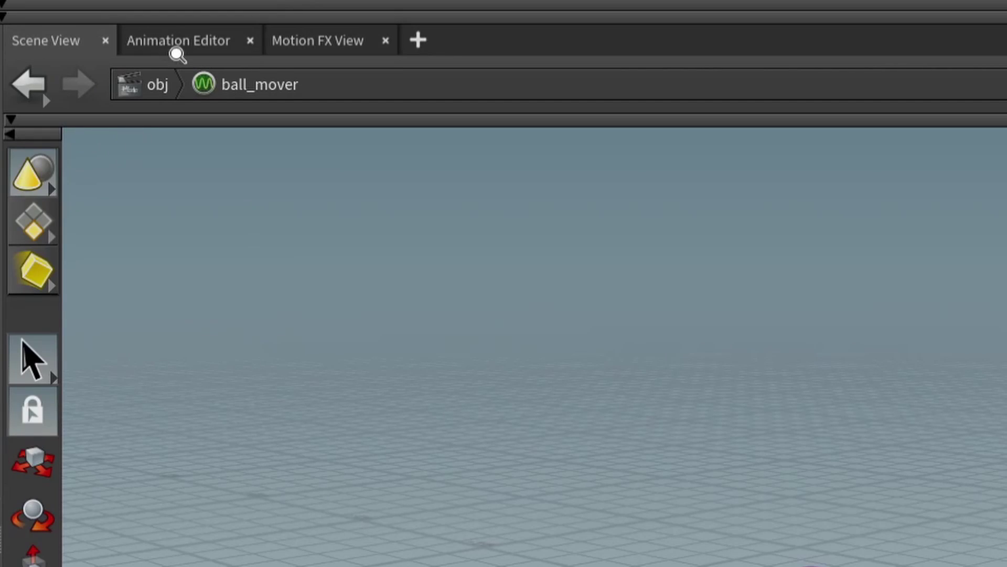
{"action": "left_click", "coordinate": [171, 39]}
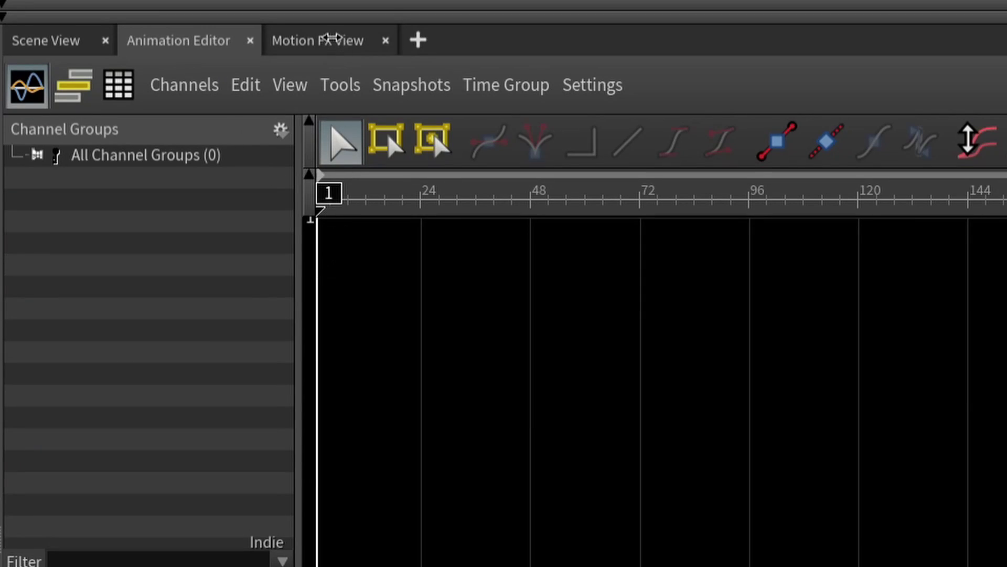
Show the wave1 node's curve in the Motion FX View by turning on its display flag, after moving the node slightly lower
{"action": "left_click", "coordinate": [320, 37]}
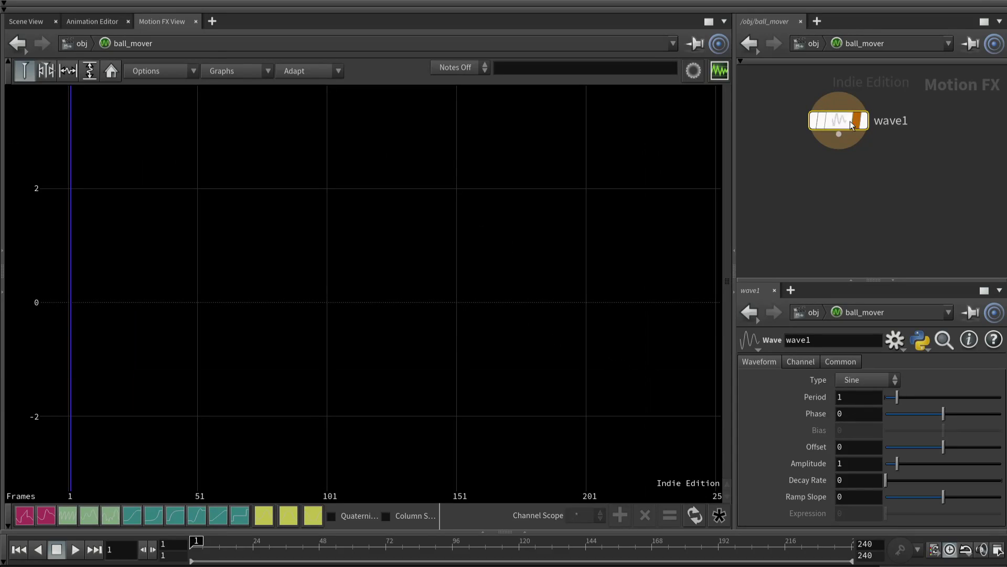
{"action": "mouse_move", "coordinate": [851, 120]}
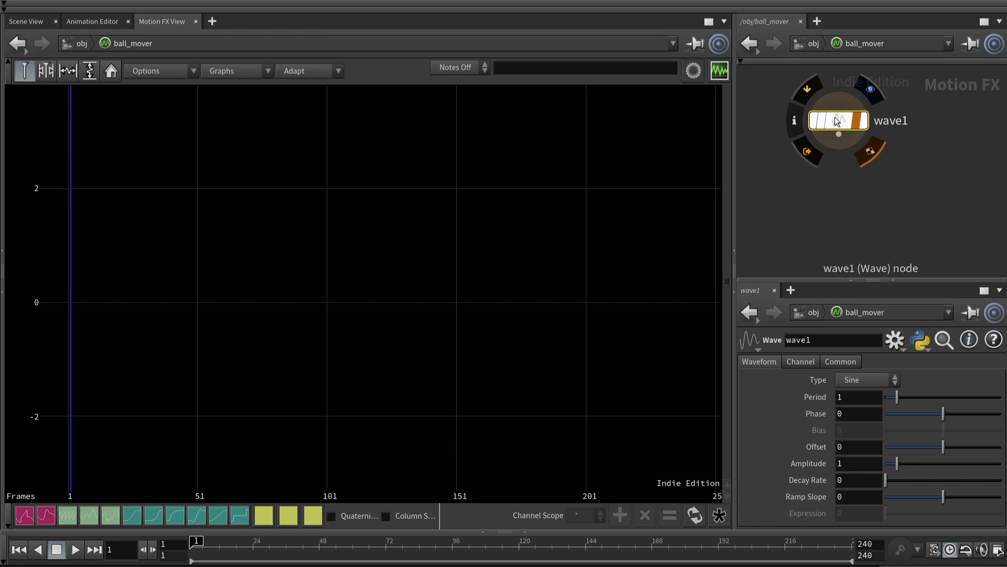
{"action": "left_click_drag", "start_coordinate": [837, 122], "coordinate": [845, 158]}
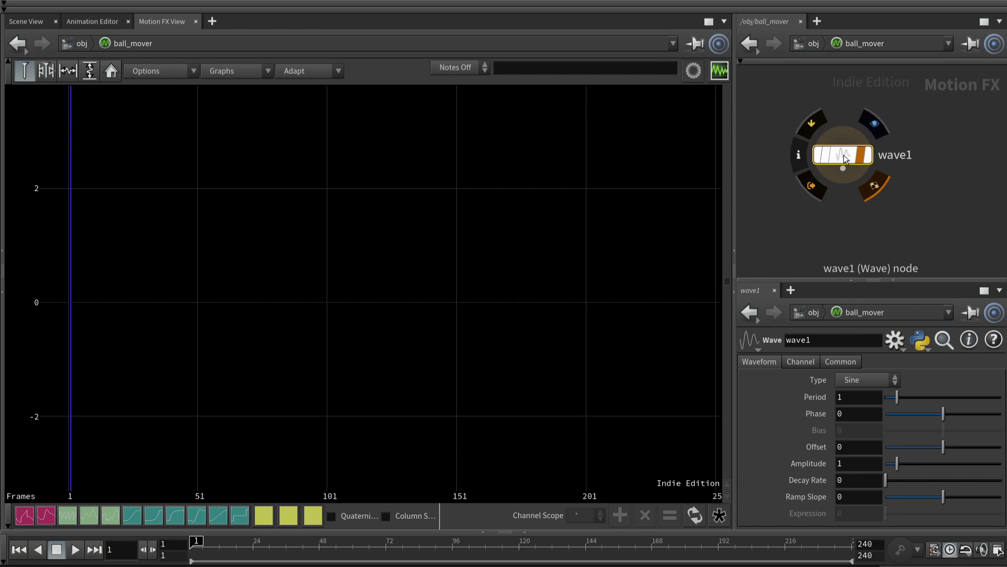
{"action": "left_click", "coordinate": [875, 126]}
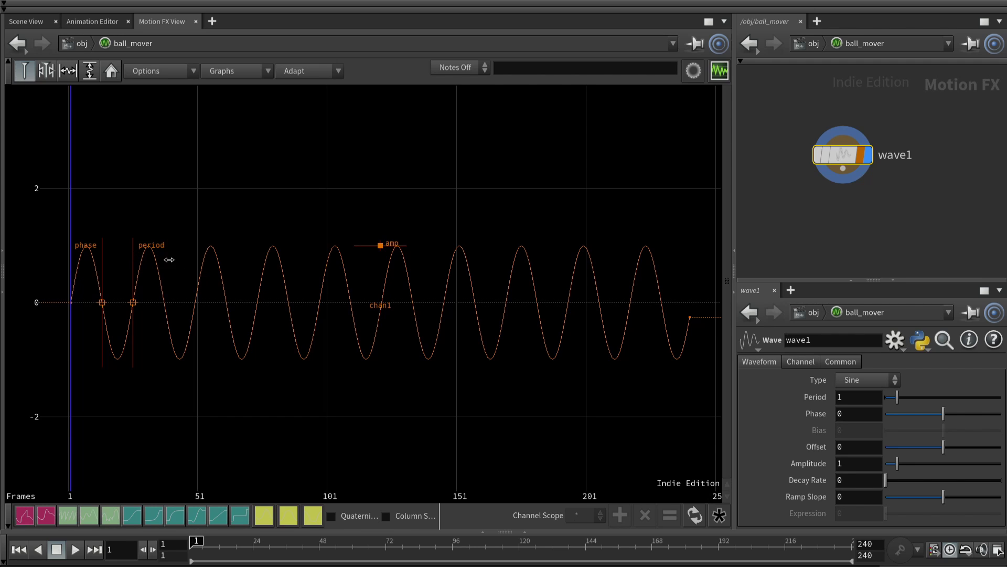
Adjust the wave1 curve's period and amplitude interactively in the graph, to a period of about 1.34 and an amplitude of 2.31
{"action": "left_click_drag", "start_coordinate": [133, 264], "coordinate": [188, 265]}
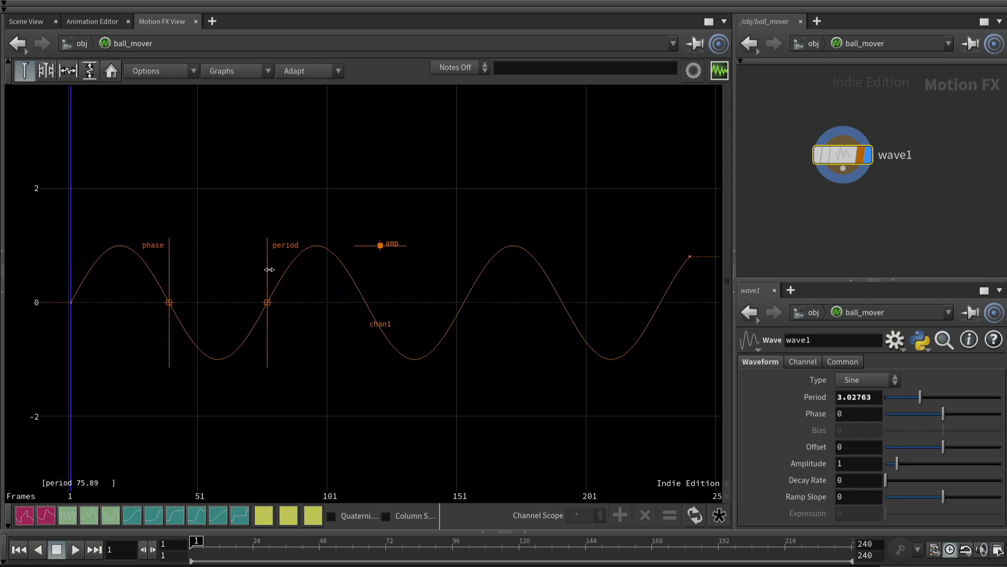
{"action": "left_click_drag", "start_coordinate": [272, 270], "coordinate": [120, 273]}
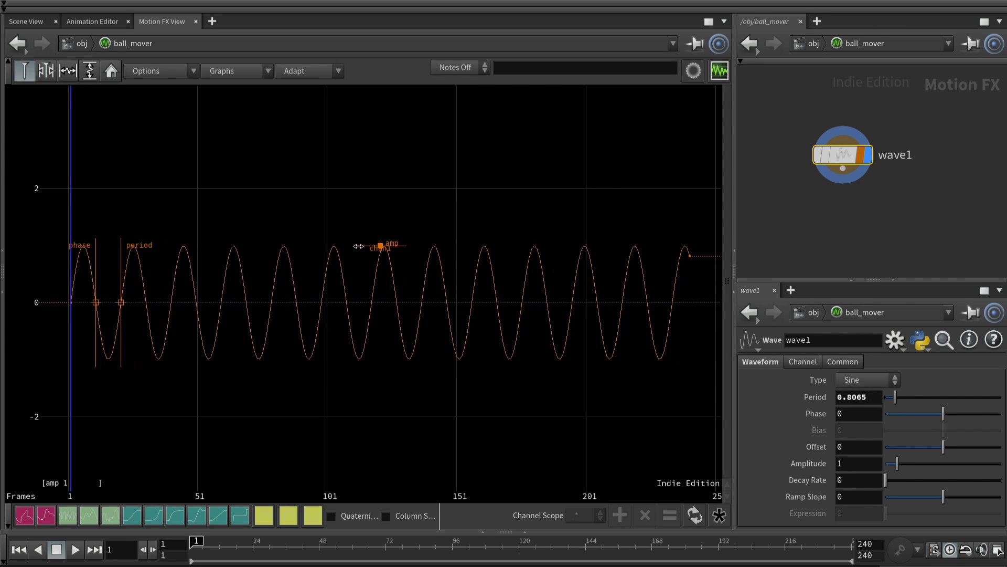
{"action": "left_click_drag", "start_coordinate": [359, 245], "coordinate": [357, 172]}
{"action": "mouse_move", "coordinate": [122, 204]}
{"action": "left_mouse_down"}
{"action": "mouse_move", "coordinate": [154, 204]}
{"action": "mouse_move", "coordinate": [51, 205]}
{"action": "mouse_move", "coordinate": [124, 206]}
{"action": "mouse_move", "coordinate": [112, 206]}
{"action": "left_mouse_up"}
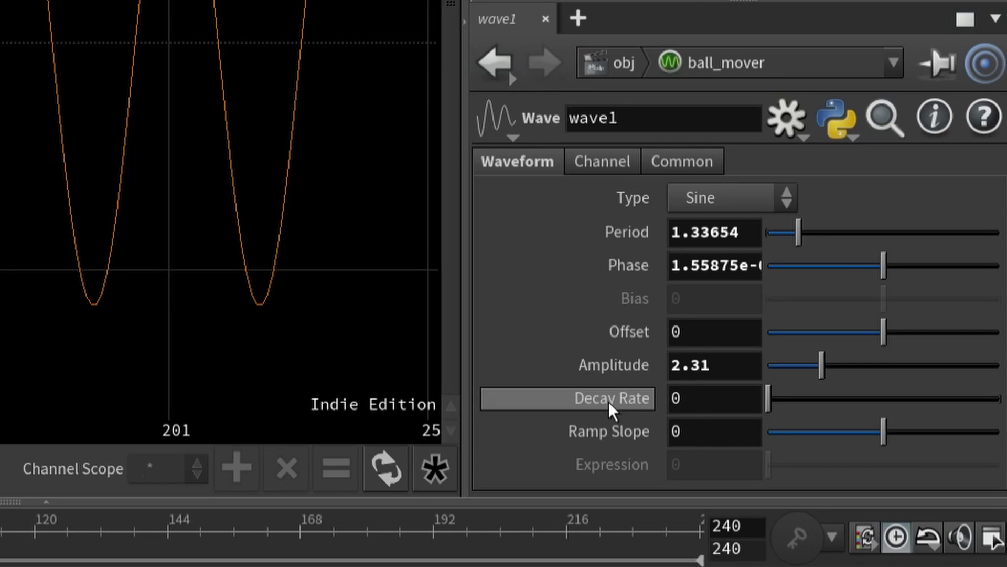
{"action": "mouse_move", "coordinate": [806, 482]}
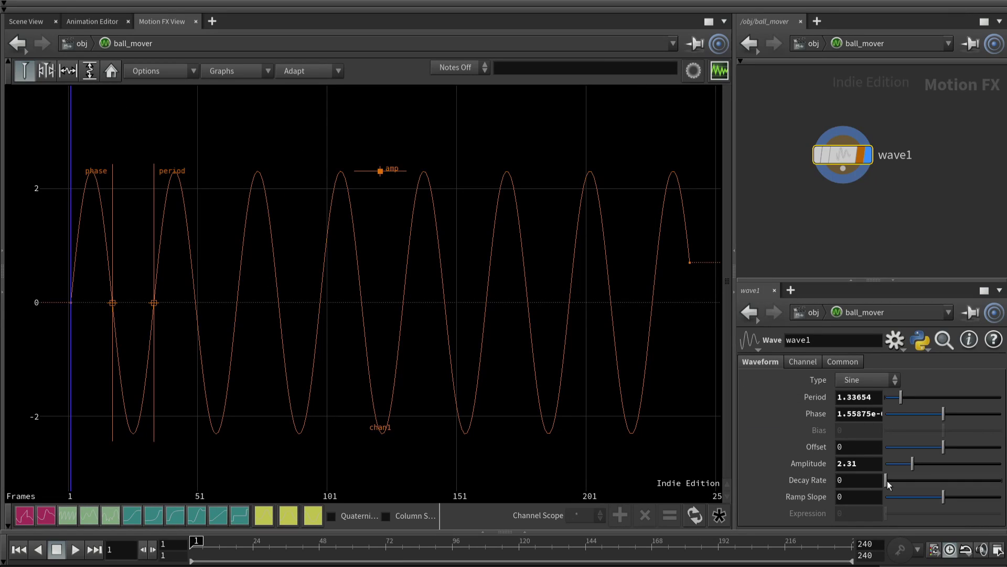
Set wave1's decay rate to 0.205 and its amplitude to about 3.27, and shift the node slightly
{"action": "left_click_drag", "start_coordinate": [885, 480], "coordinate": [912, 480]}
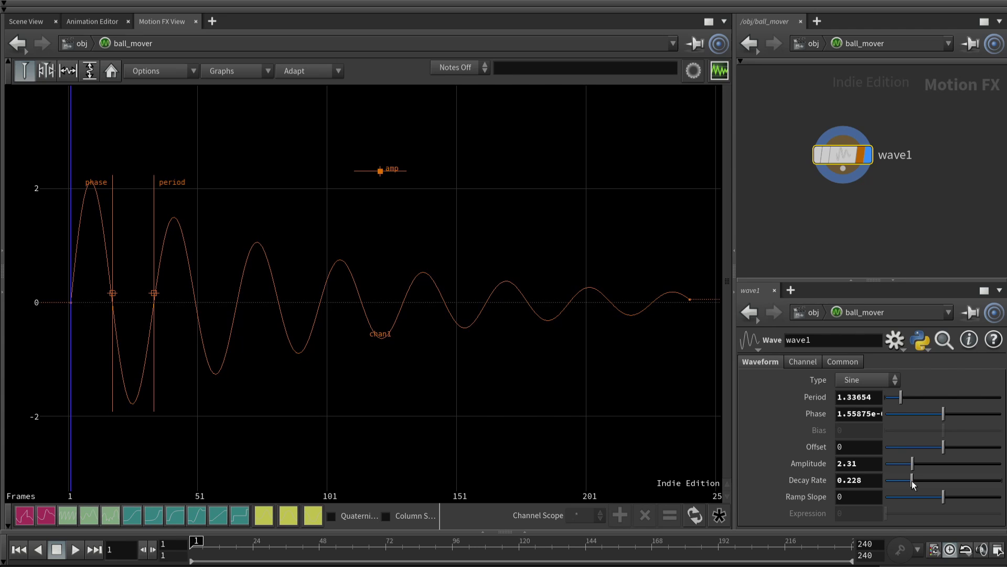
{"action": "mouse_move", "coordinate": [912, 481]}
{"action": "left_mouse_down"}
{"action": "mouse_move", "coordinate": [899, 481]}
{"action": "mouse_move", "coordinate": [909, 483]}
{"action": "left_mouse_up"}
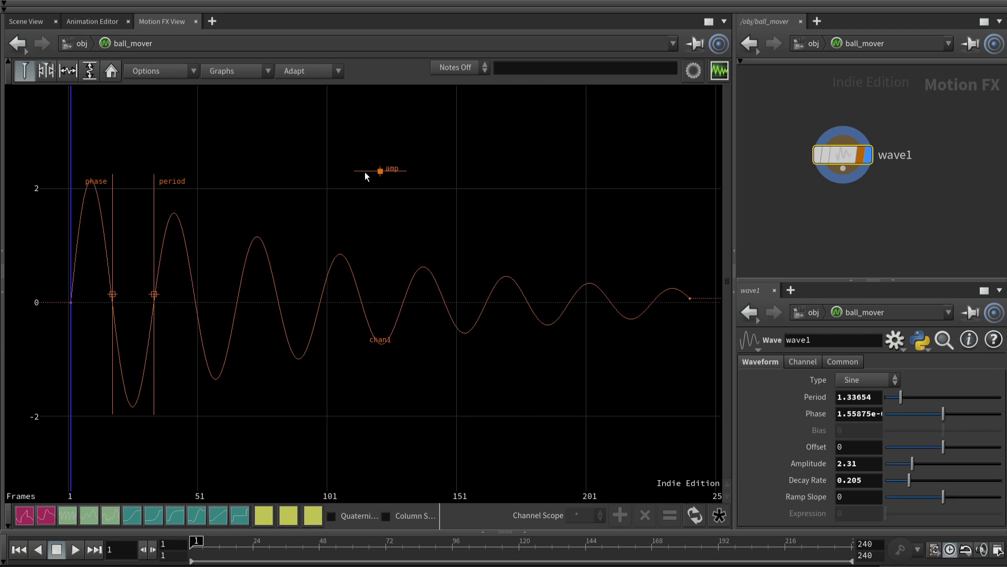
{"action": "left_click_drag", "start_coordinate": [365, 172], "coordinate": [363, 117]}
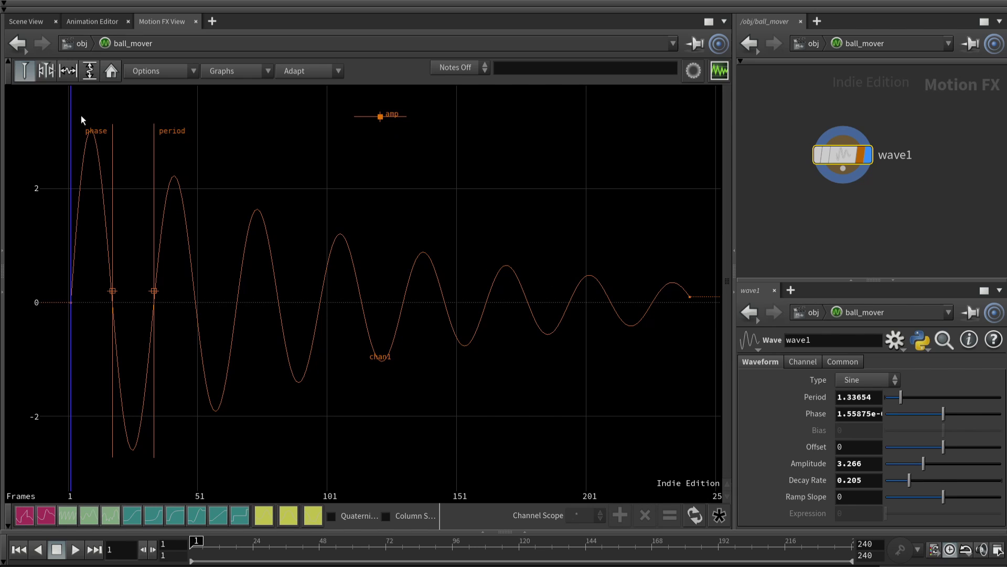
{"action": "left_click_drag", "start_coordinate": [847, 158], "coordinate": [876, 141]}
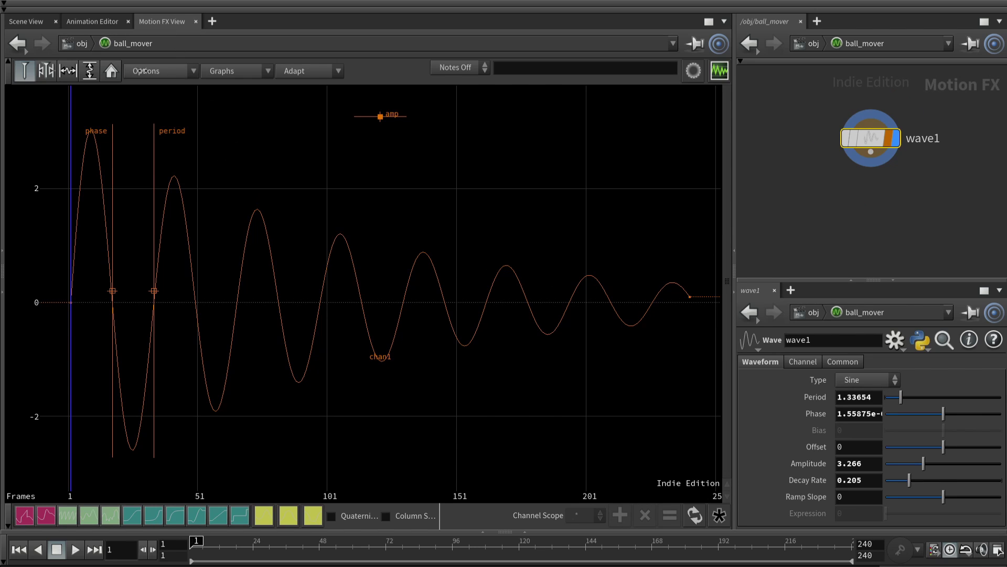
Check the Animation Editor, play the animation in the Scene View and rewind it, and return to the Motion FX View
{"action": "left_click", "coordinate": [99, 21]}
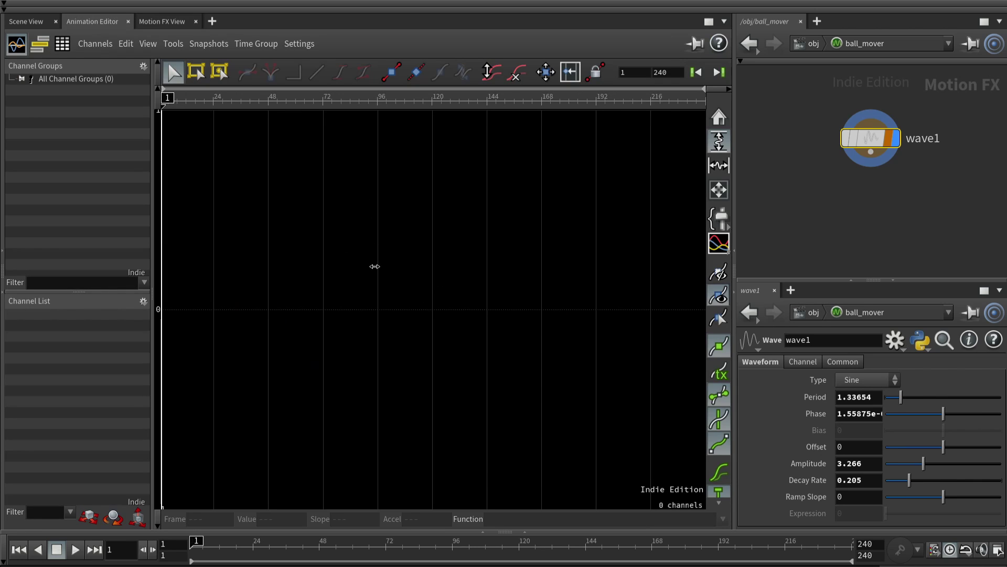
{"action": "left_click", "coordinate": [21, 21]}
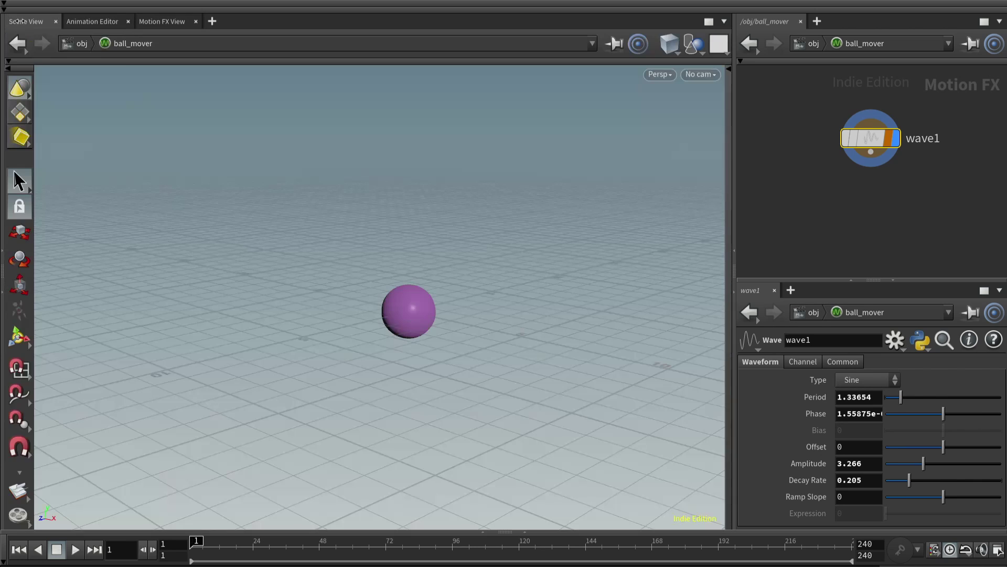
{"action": "left_click", "coordinate": [860, 213]}
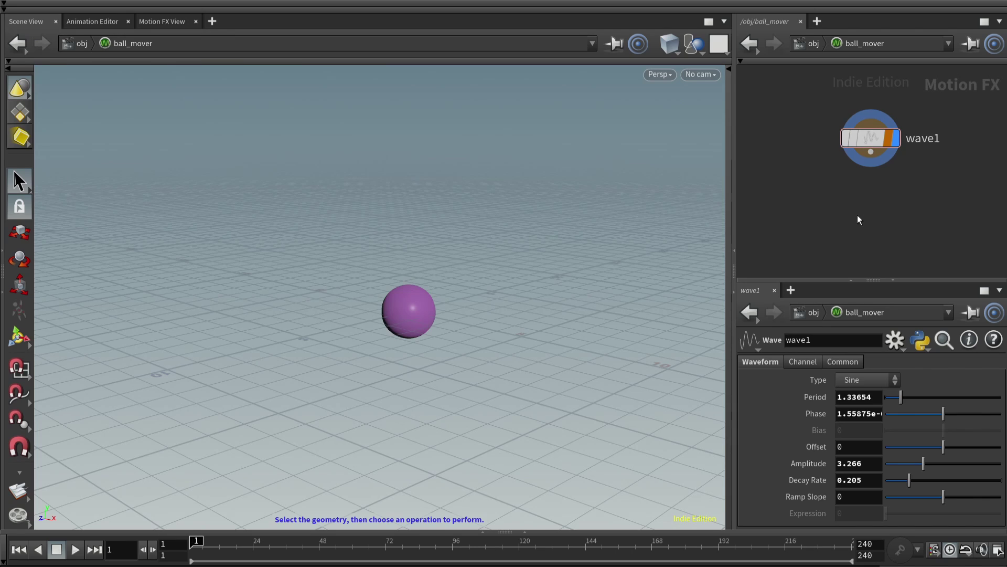
{"action": "key", "text": "Up"}
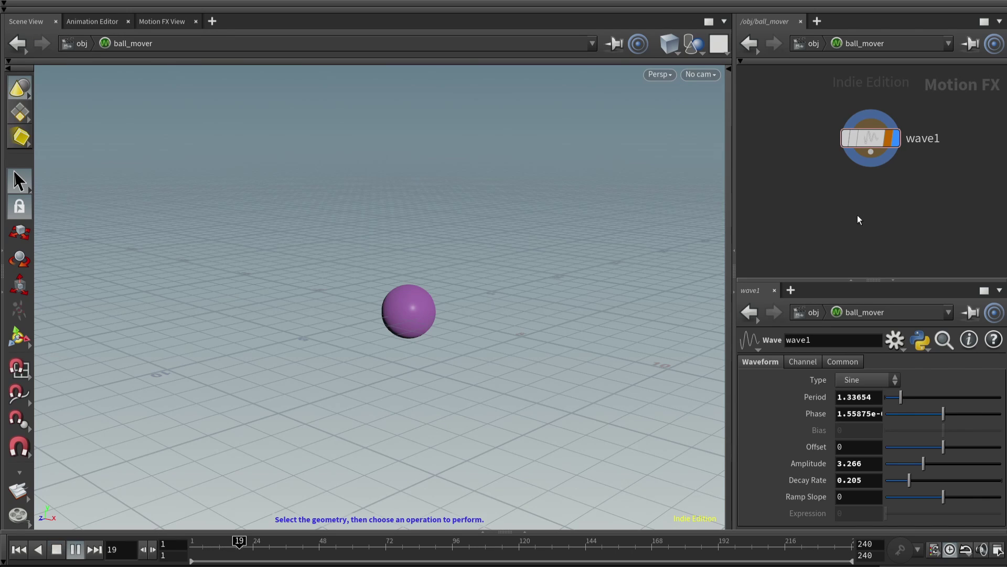
{"action": "key", "text": "ctrl+Left"}
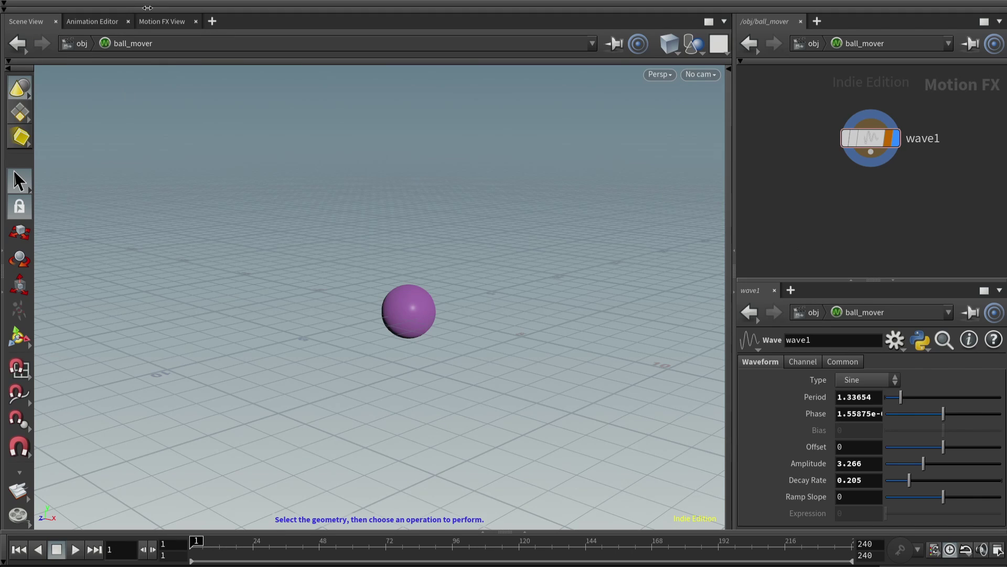
{"action": "left_click", "coordinate": [149, 21]}
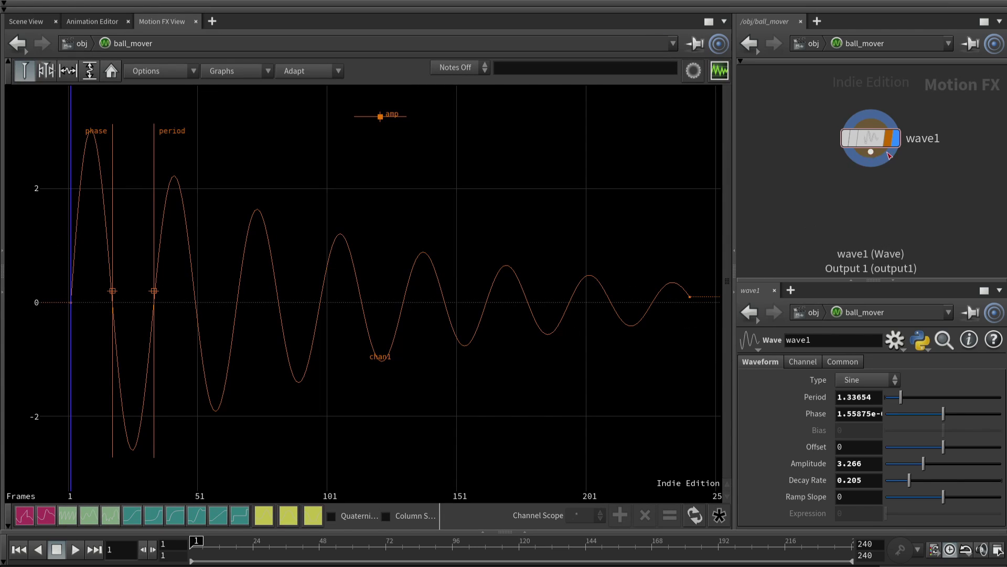
Add an Export node fed by wave1's output and place it directly below wave1
{"action": "left_click_drag", "start_coordinate": [872, 156], "coordinate": [867, 223]}
{"action": "type", "text": "export"}
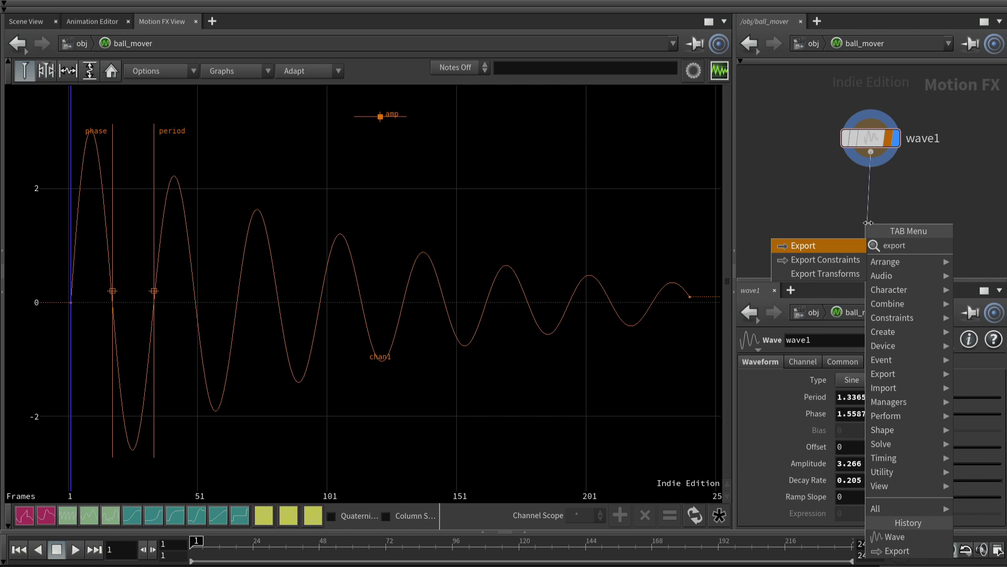
{"action": "left_click", "coordinate": [807, 249]}
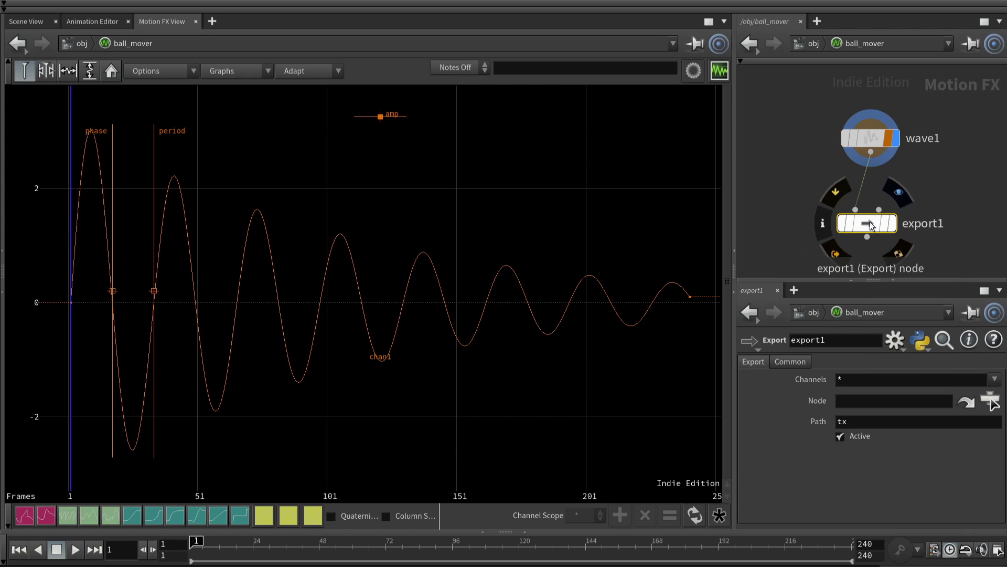
{"action": "left_click_drag", "start_coordinate": [862, 227], "coordinate": [872, 234]}
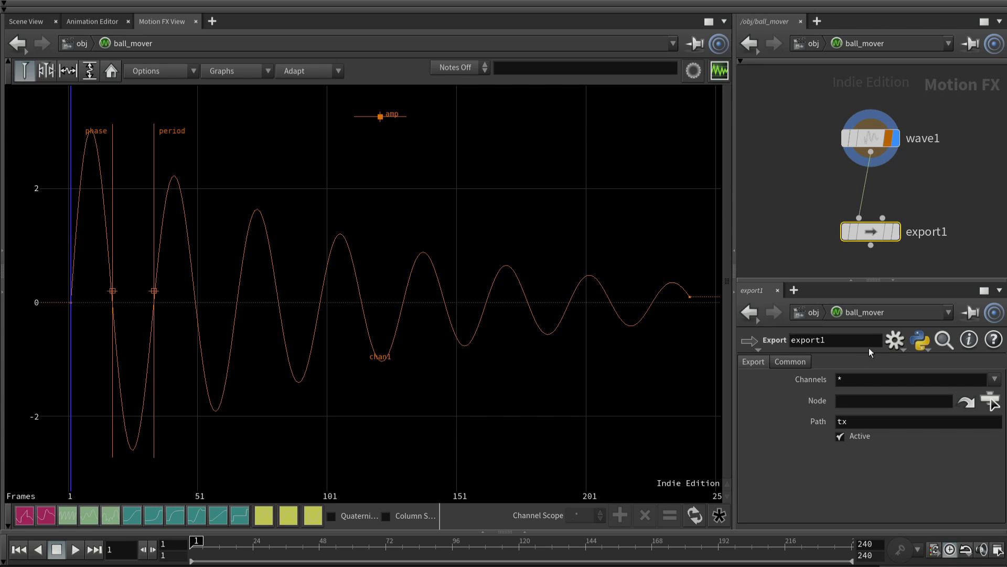
Examine the channel choices of the Export node and the Channel, Common and Waveform parameters of wave1
{"action": "left_click", "coordinate": [994, 381]}
{"action": "left_click", "coordinate": [975, 471]}
{"action": "left_click", "coordinate": [874, 141]}
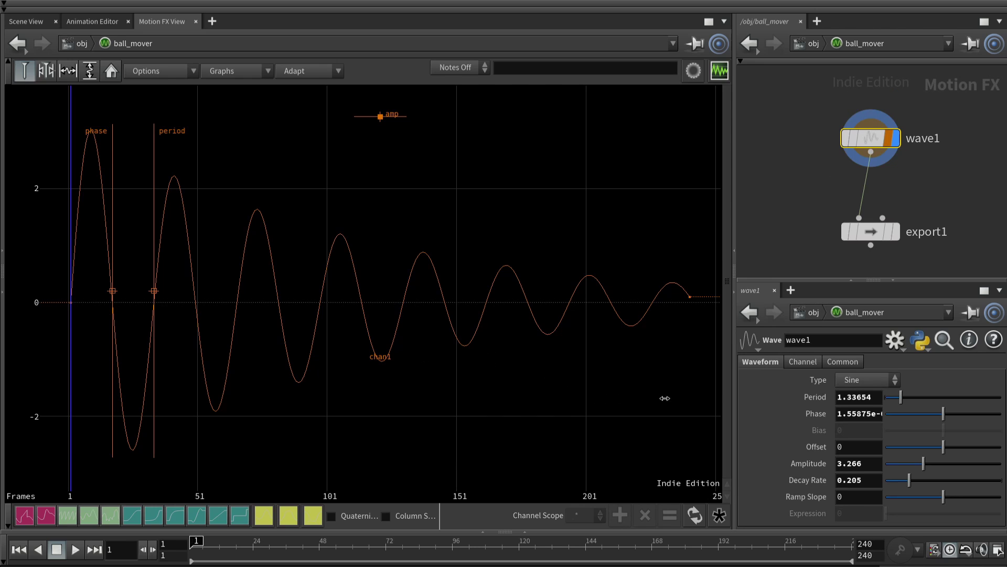
{"action": "left_click", "coordinate": [808, 361]}
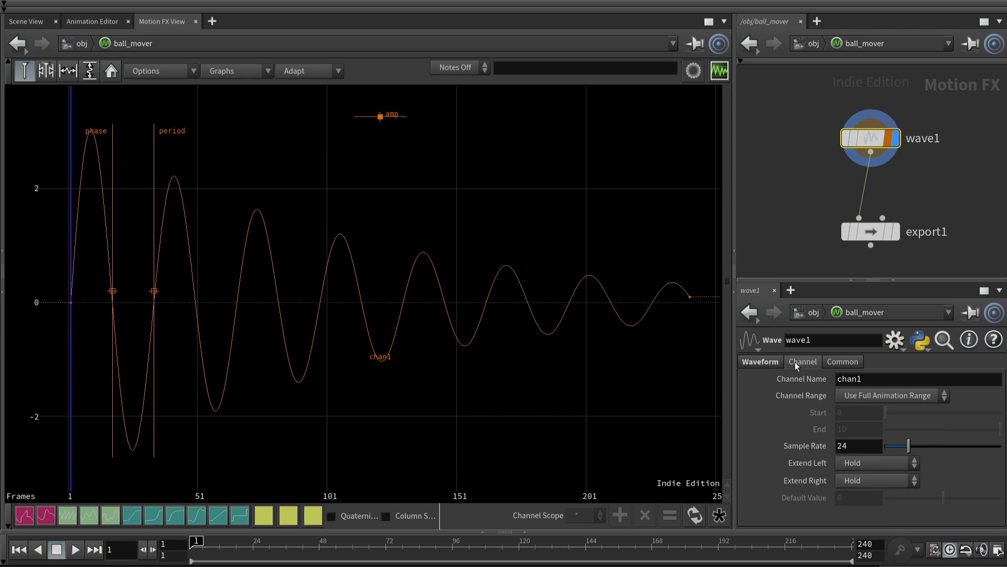
{"action": "left_click", "coordinate": [780, 360]}
{"action": "left_click", "coordinate": [808, 362]}
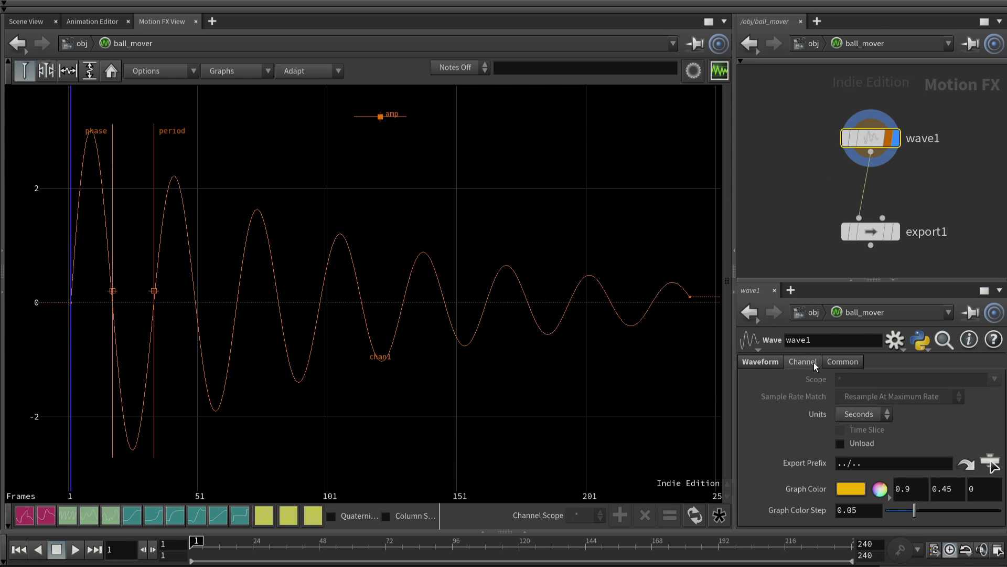
{"action": "left_click", "coordinate": [766, 363]}
{"action": "left_click", "coordinate": [810, 361]}
Change wave1's graph color to bright green, about RGB 0, 0.9, 0.054
{"action": "left_click", "coordinate": [845, 361]}
{"action": "left_click", "coordinate": [851, 488]}
{"action": "left_click", "coordinate": [553, 165]}
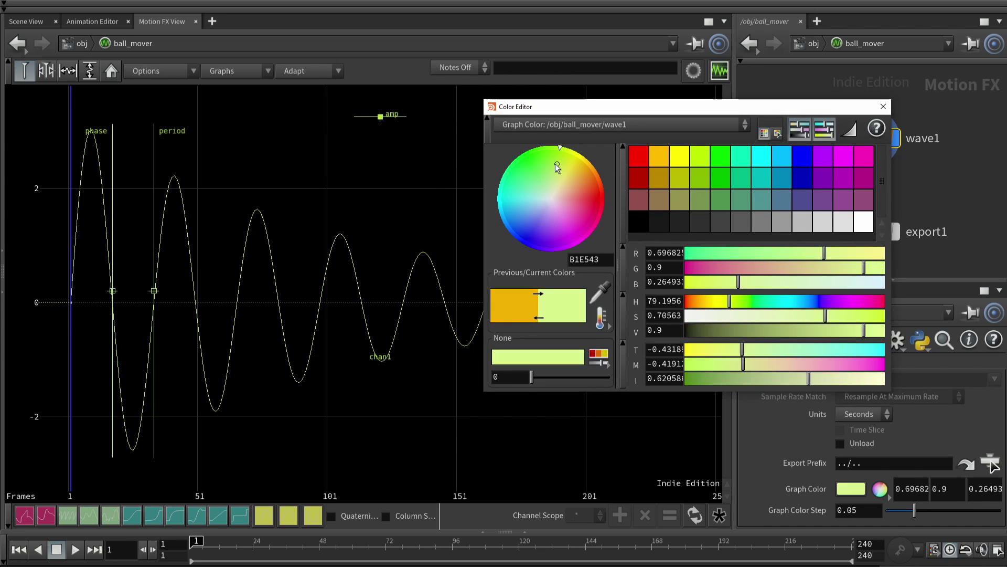
{"action": "left_click_drag", "start_coordinate": [555, 164], "coordinate": [523, 155]}
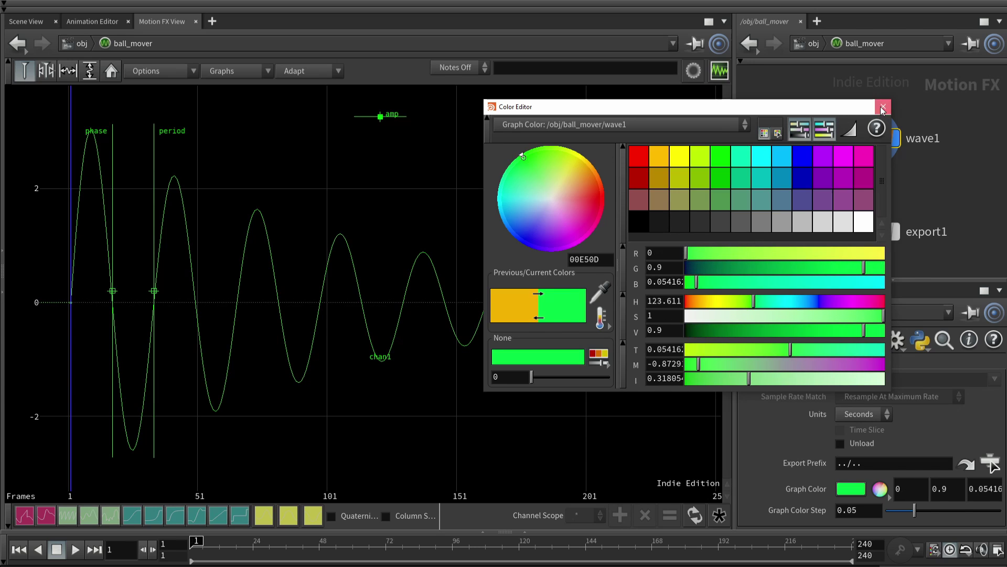
{"action": "left_click", "coordinate": [883, 106]}
Rename wave1's channel to wiggle and return to its waveform parameters
{"action": "left_click", "coordinate": [802, 361]}
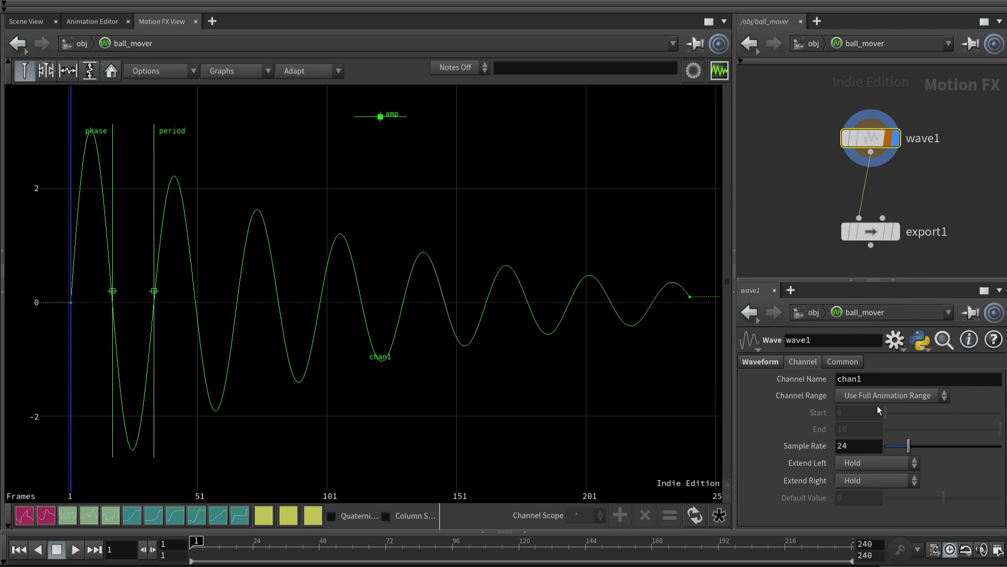
{"action": "double_click", "coordinate": [940, 378]}
{"action": "key", "text": "BackSpace"}
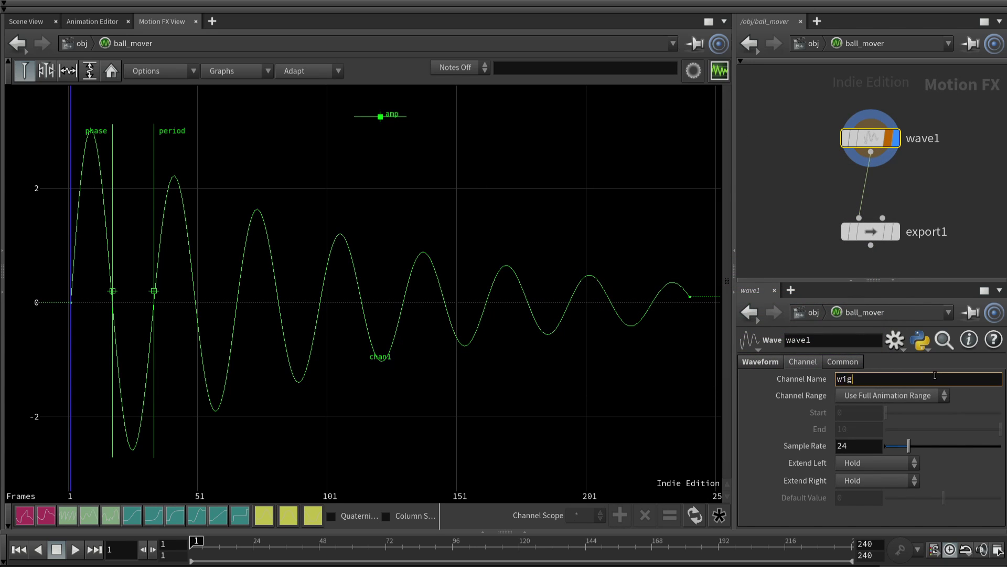
{"action": "type", "text": "wiggle"}
{"action": "key", "text": "Return"}
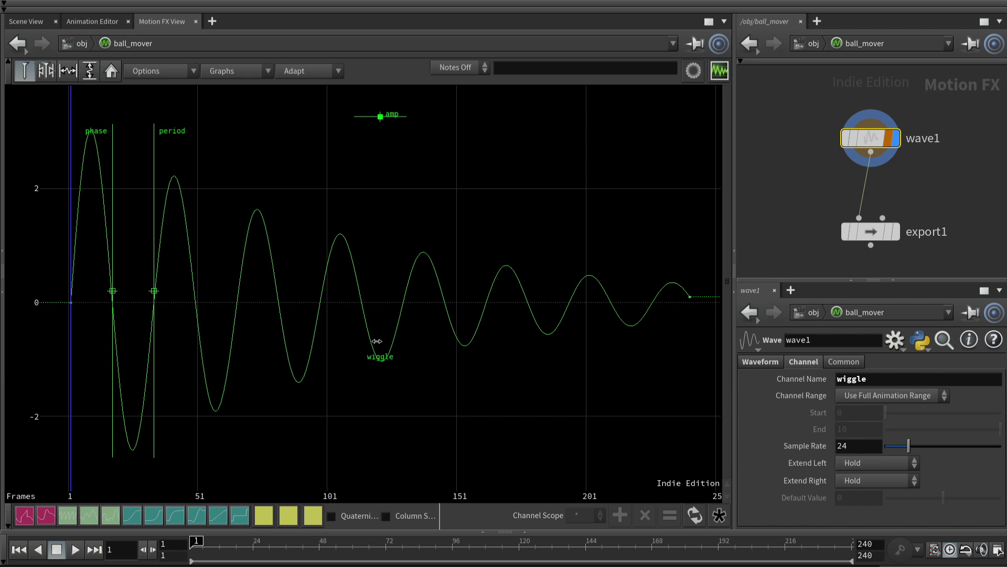
{"action": "left_click", "coordinate": [760, 361]}
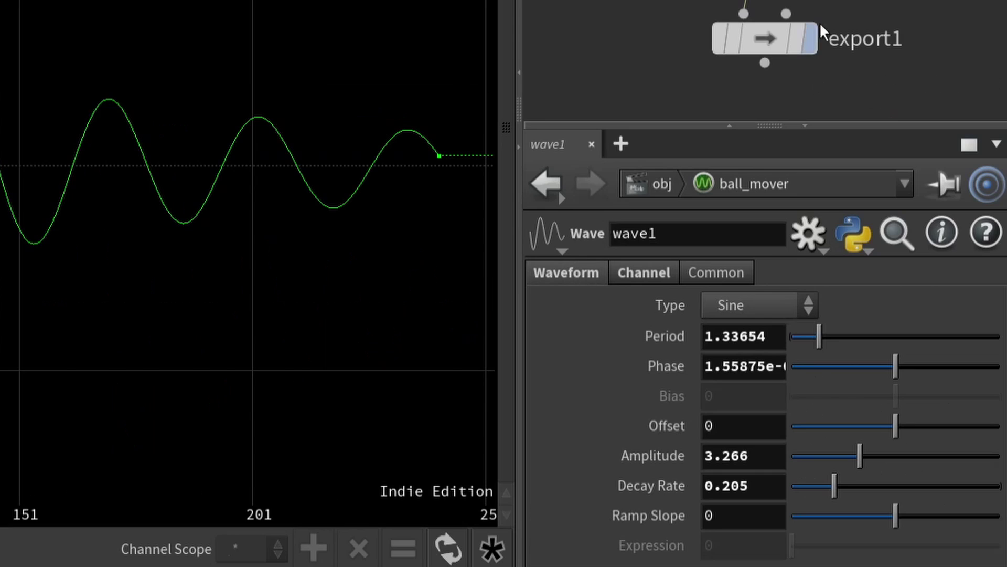
Set export1 to export only the wiggle channel, removing the * wildcard
{"action": "left_click", "coordinate": [871, 231]}
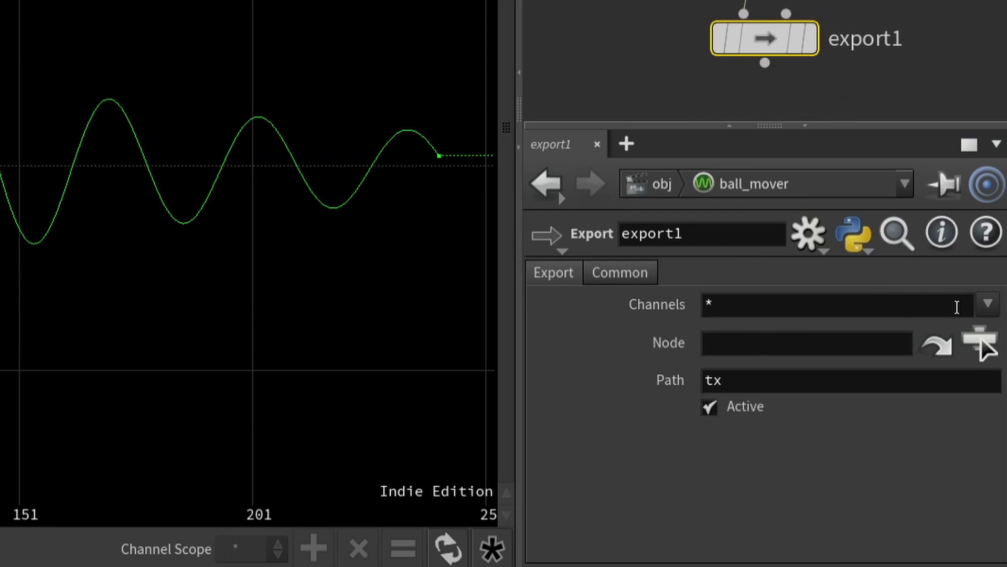
{"action": "left_click", "coordinate": [989, 305]}
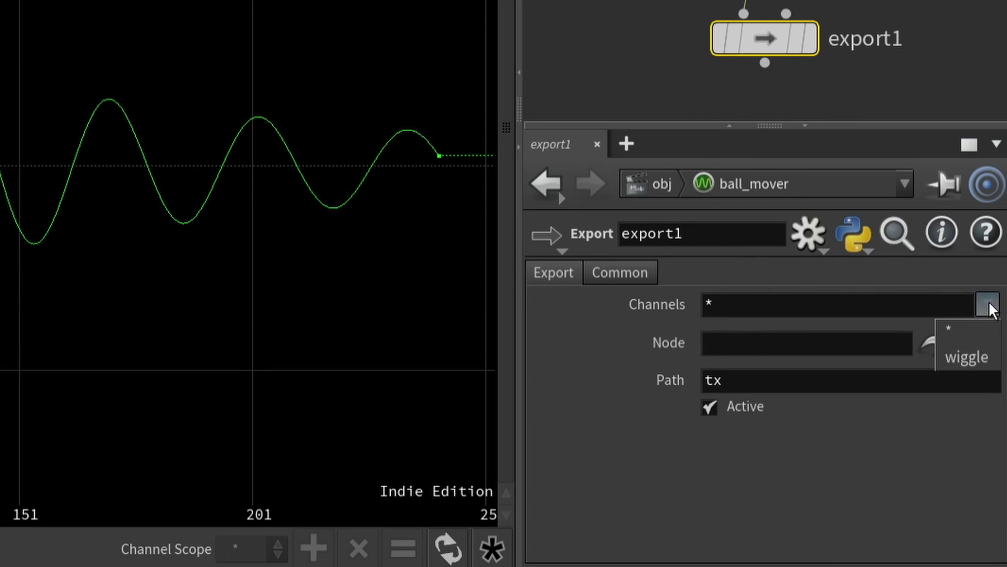
{"action": "left_click", "coordinate": [968, 357]}
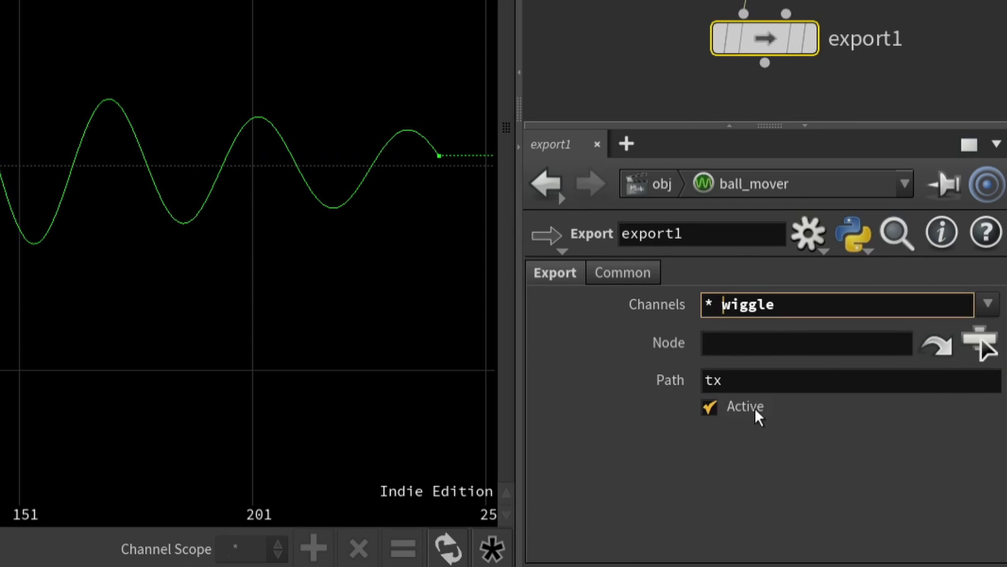
{"action": "key", "text": "BackSpace"}
{"action": "key", "text": "BackSpace"}
{"action": "key", "text": "Return"}
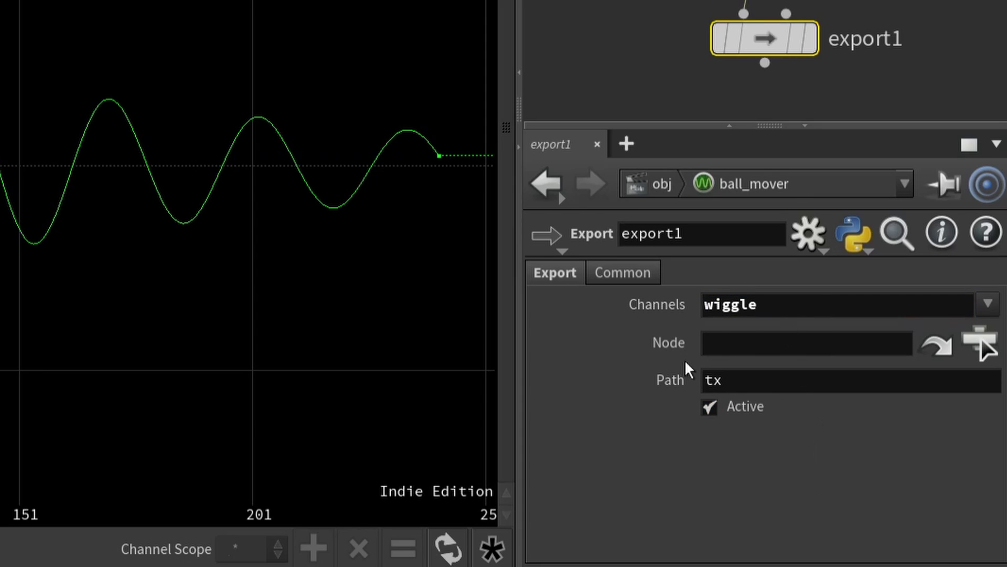
Set export1's target node to /obj/ball and keep tx as the path
{"action": "mouse_move", "coordinate": [684, 347]}
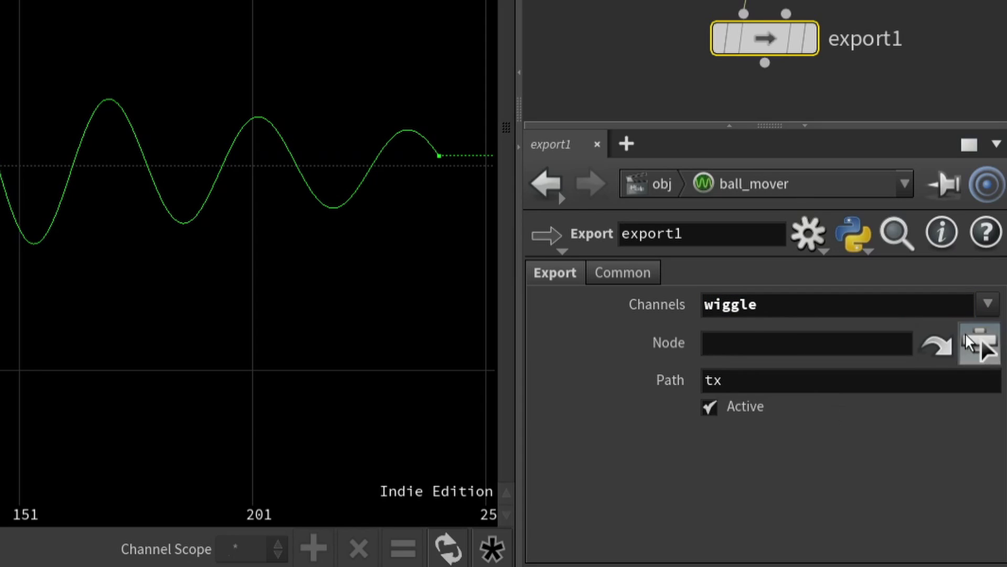
{"action": "left_click", "coordinate": [979, 340]}
{"action": "left_click_drag", "start_coordinate": [852, 130], "coordinate": [675, 57]}
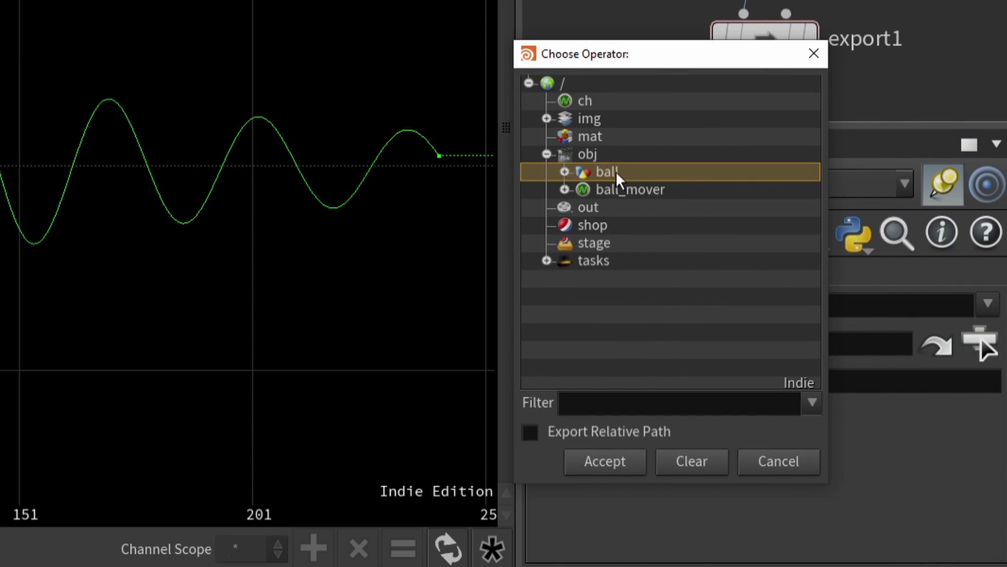
{"action": "left_click", "coordinate": [618, 466]}
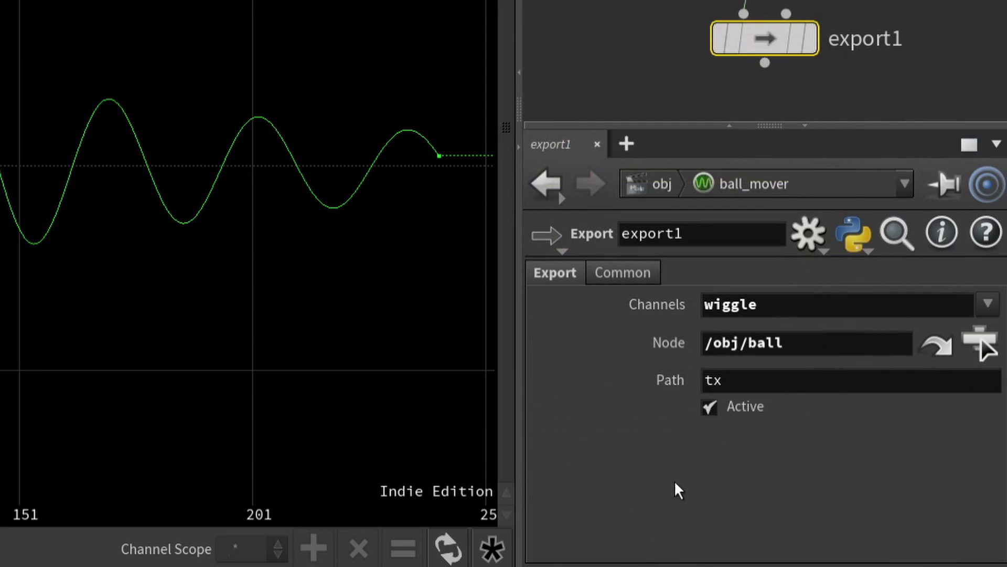
{"action": "double_click", "coordinate": [710, 380]}
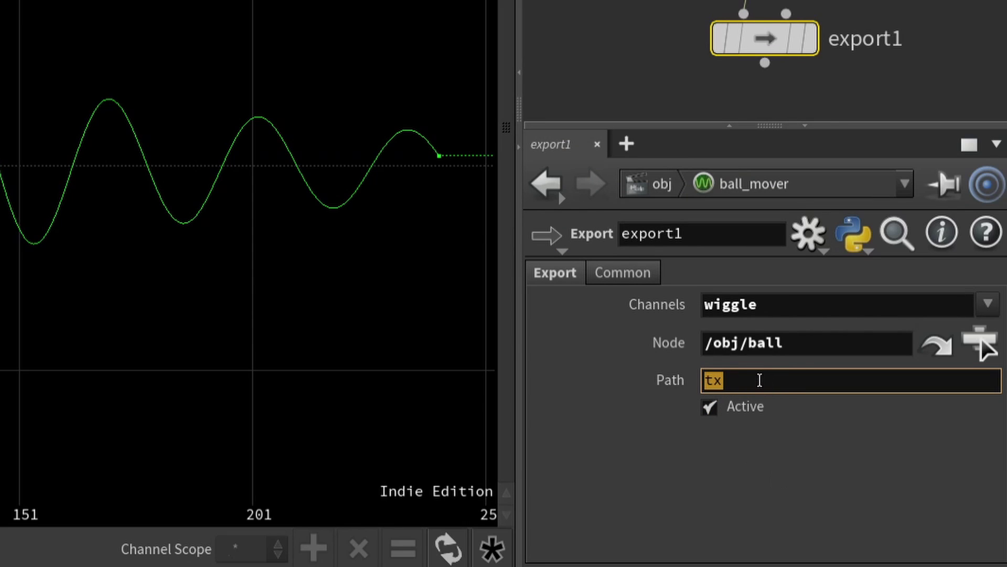
{"action": "left_click", "coordinate": [840, 390]}
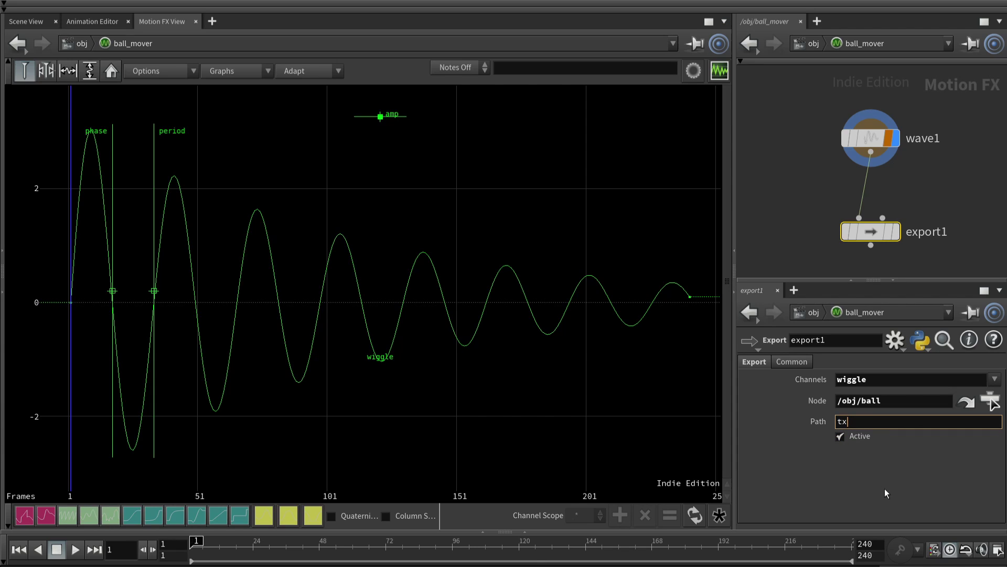
{"action": "key", "text": "Return"}
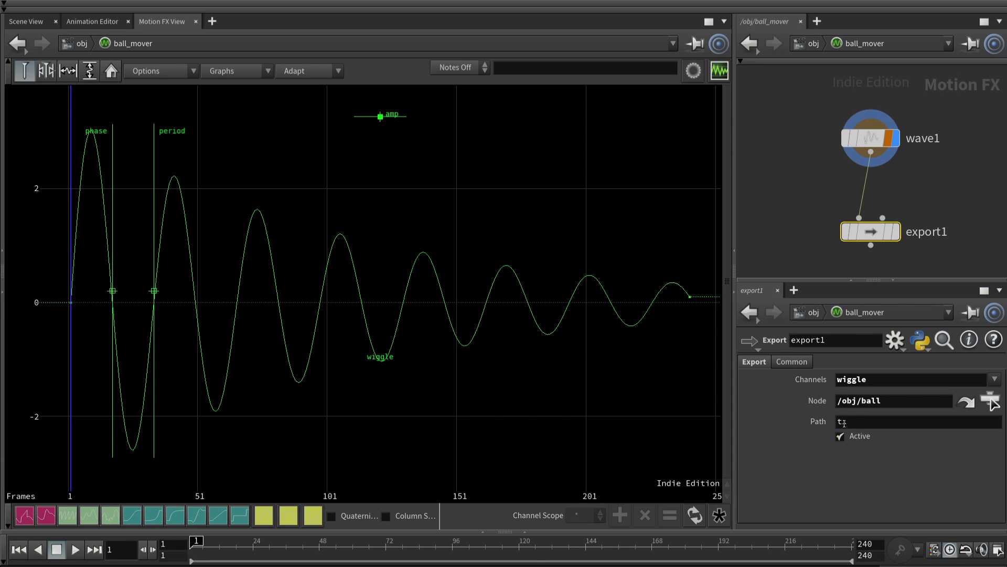
Play the animation in the Scene View to check the ball's motion, and rewind it to frame 1
{"action": "left_click", "coordinate": [26, 21]}
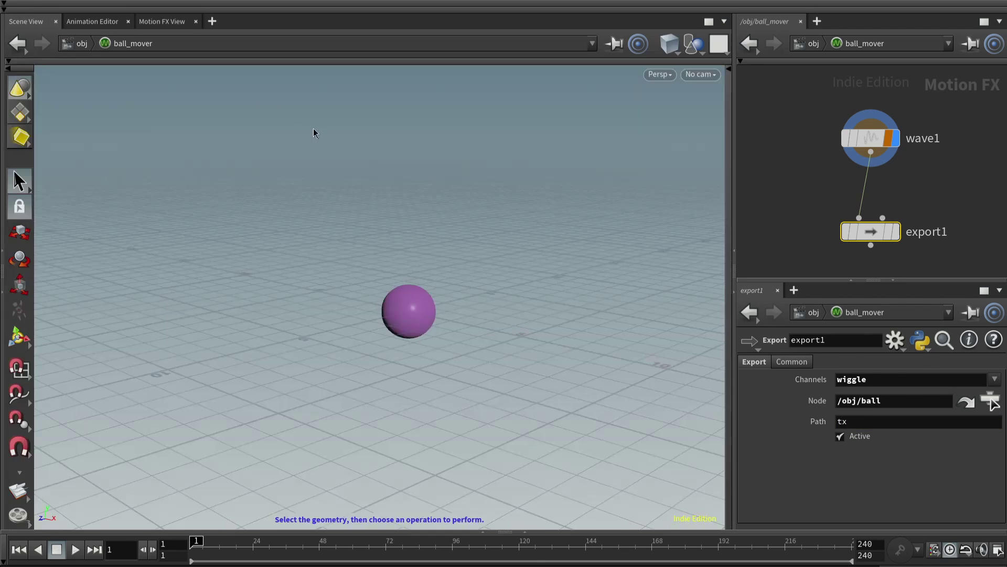
{"action": "key", "text": "Up"}
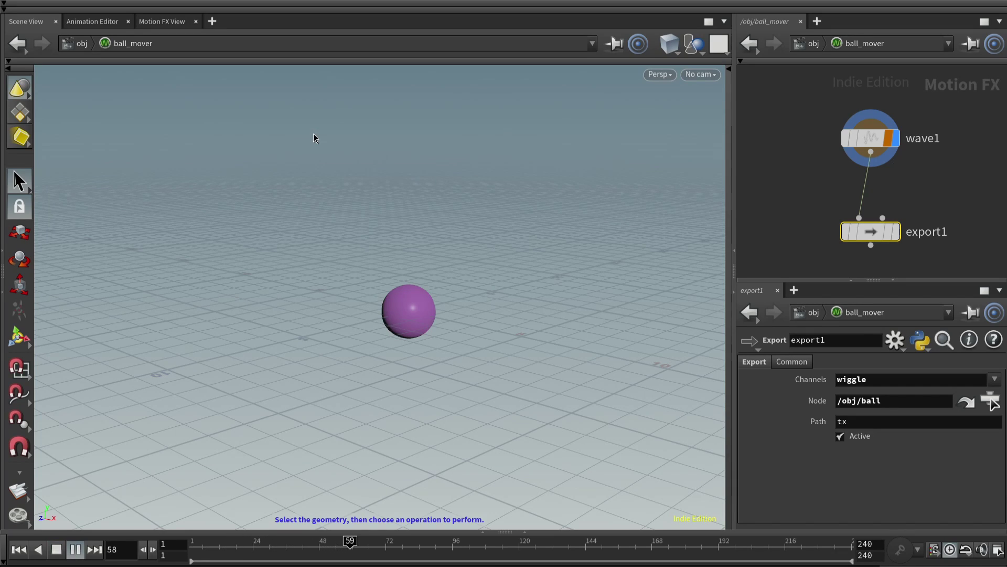
{"action": "key", "text": "Up"}
{"action": "key", "text": "ctrl+Up"}
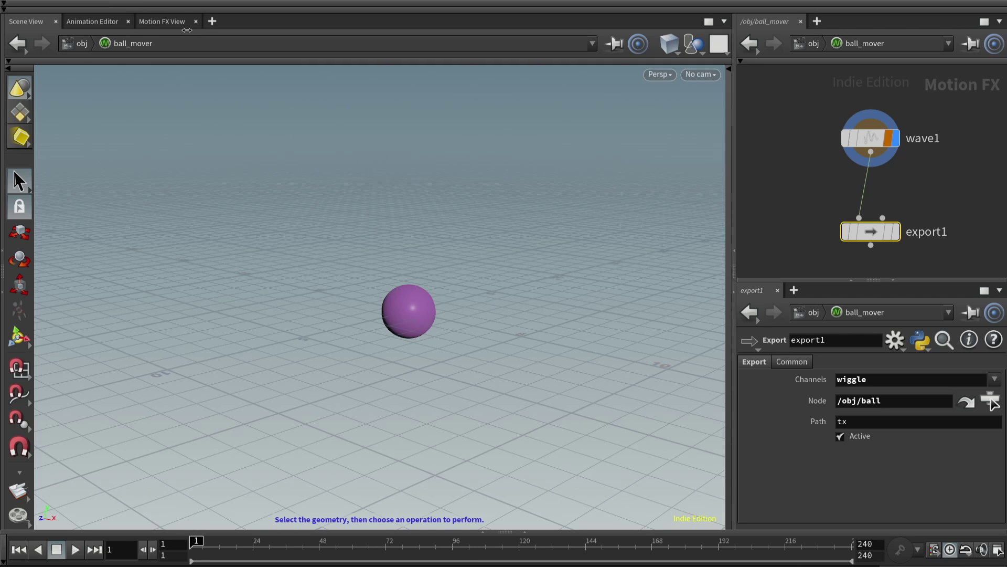
Turn on the export flag of export1 in the ball_mover network
{"action": "left_click", "coordinate": [170, 21]}
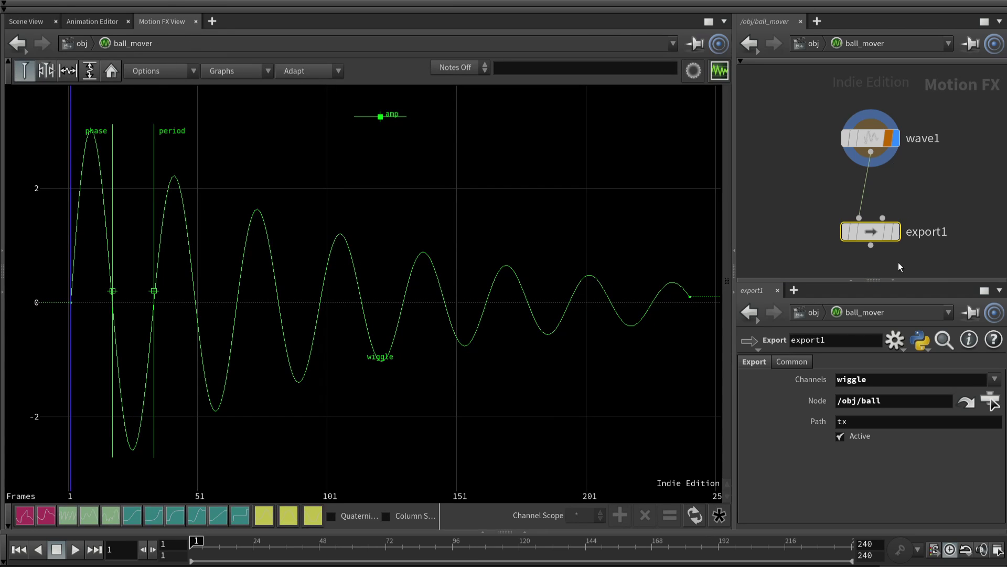
{"action": "key", "text": "ctrl+b"}
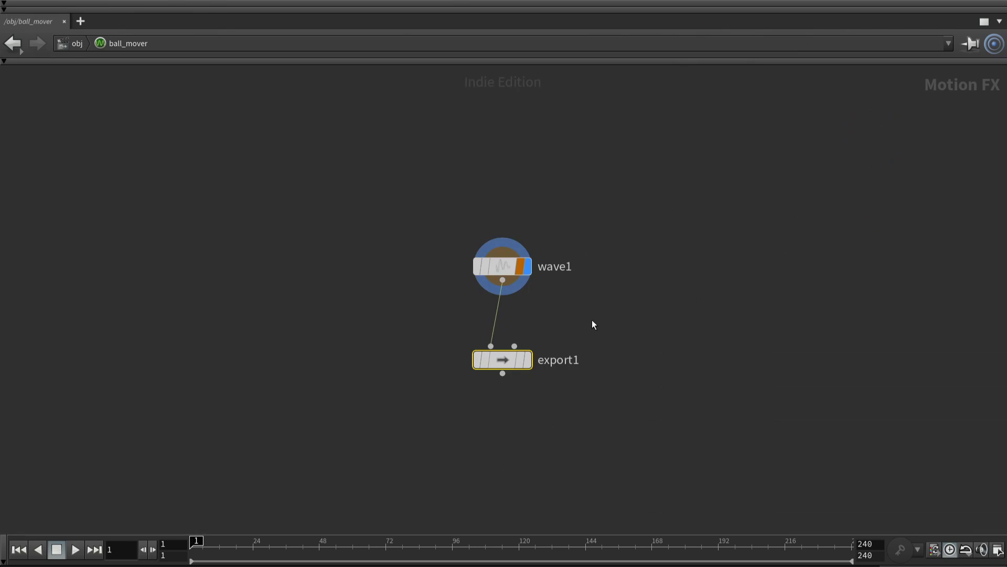
{"action": "scroll", "coordinate": [593, 322], "scroll_direction": "up", "scroll_amount": 3}
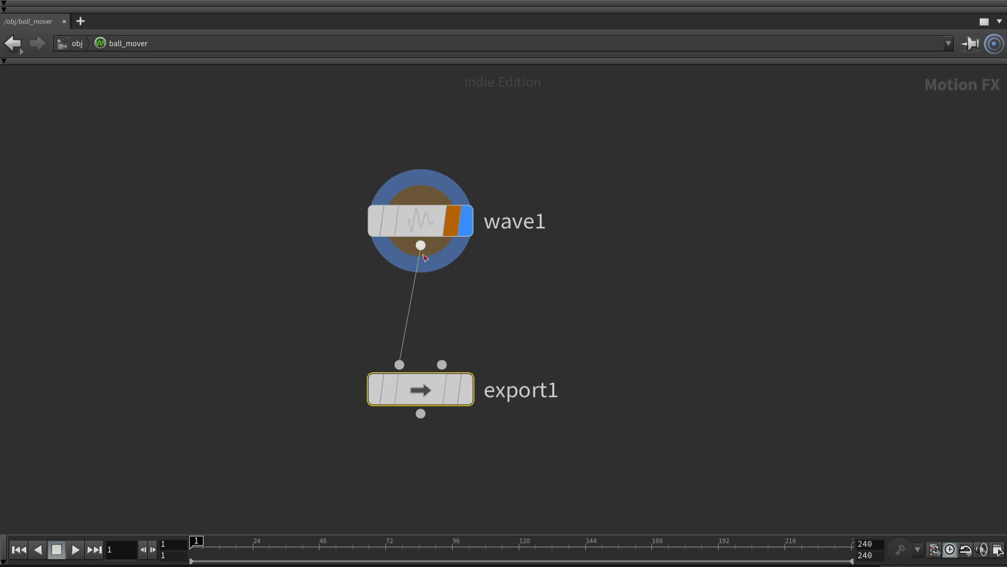
{"action": "left_click", "coordinate": [416, 225]}
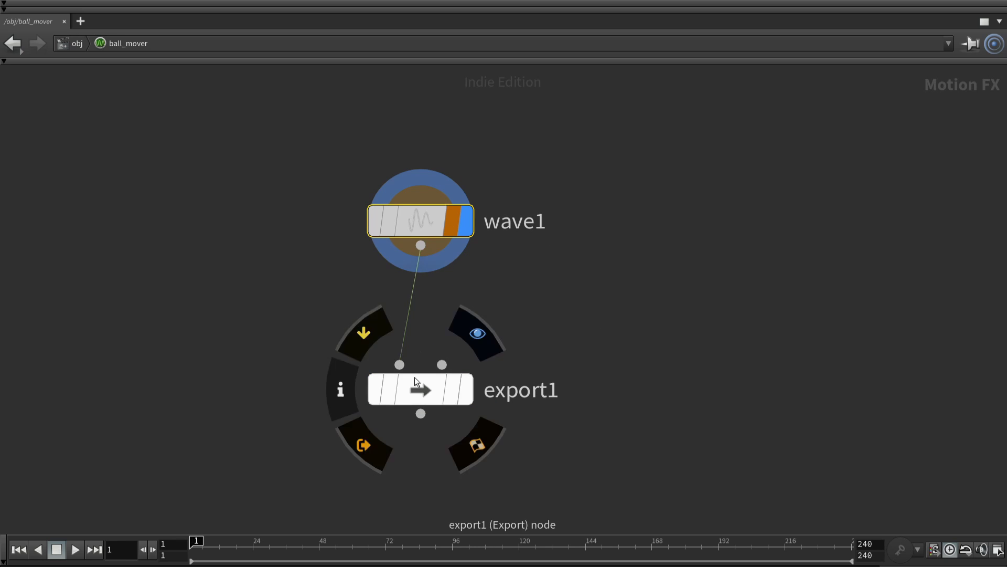
{"action": "left_click", "coordinate": [430, 389]}
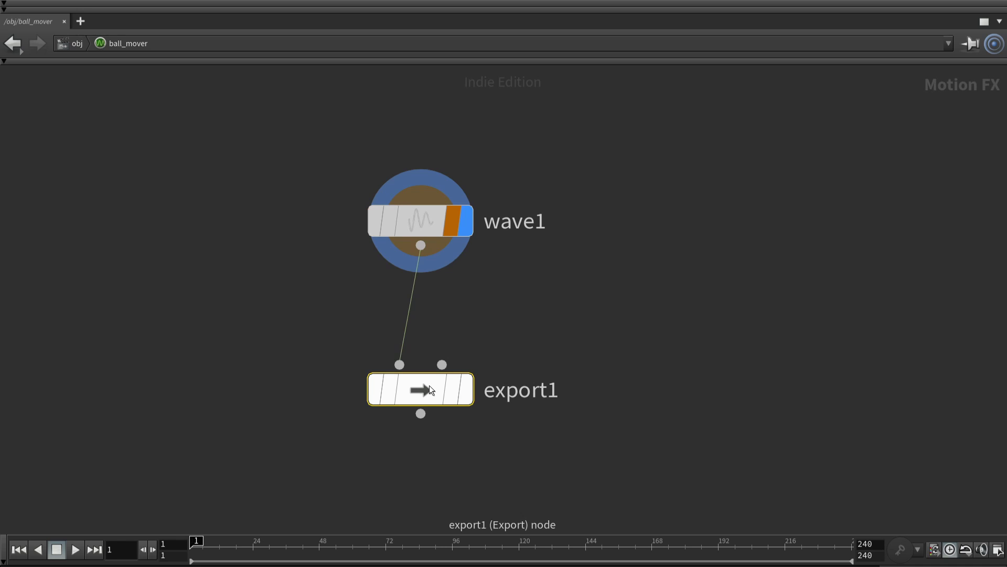
{"action": "mouse_move", "coordinate": [423, 397]}
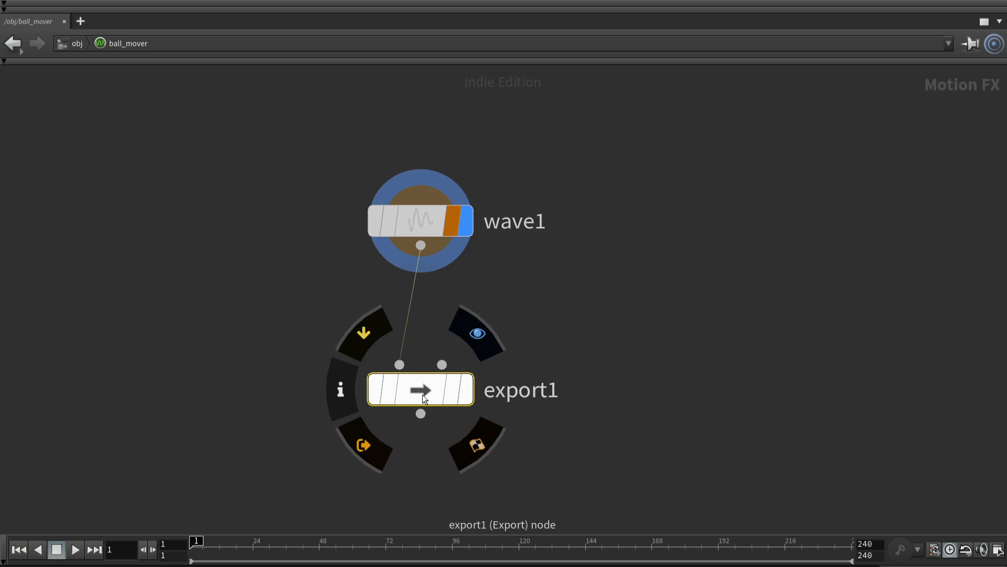
{"action": "left_click", "coordinate": [367, 445]}
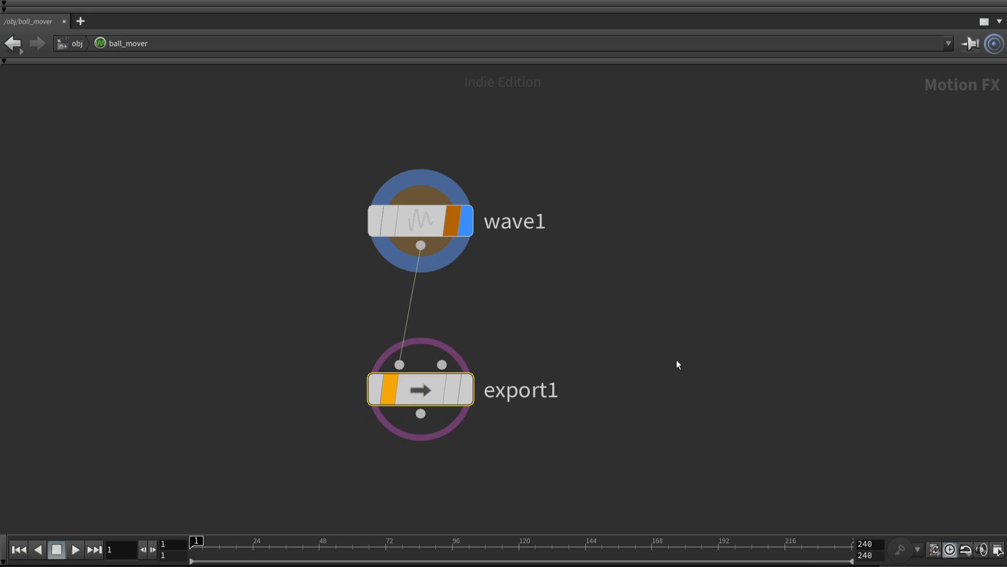
{"action": "key", "text": "ctrl+b"}
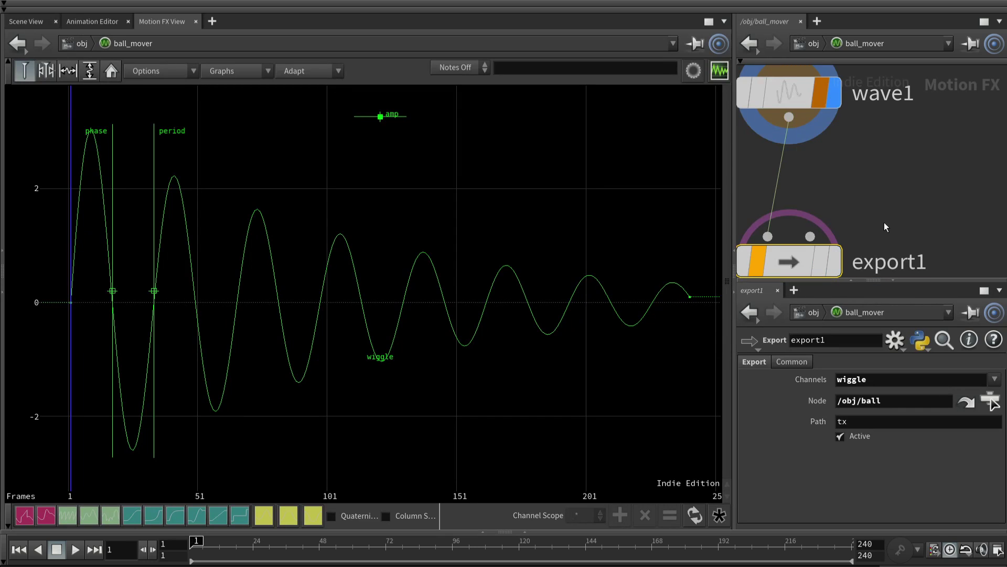
{"action": "key", "text": "h"}
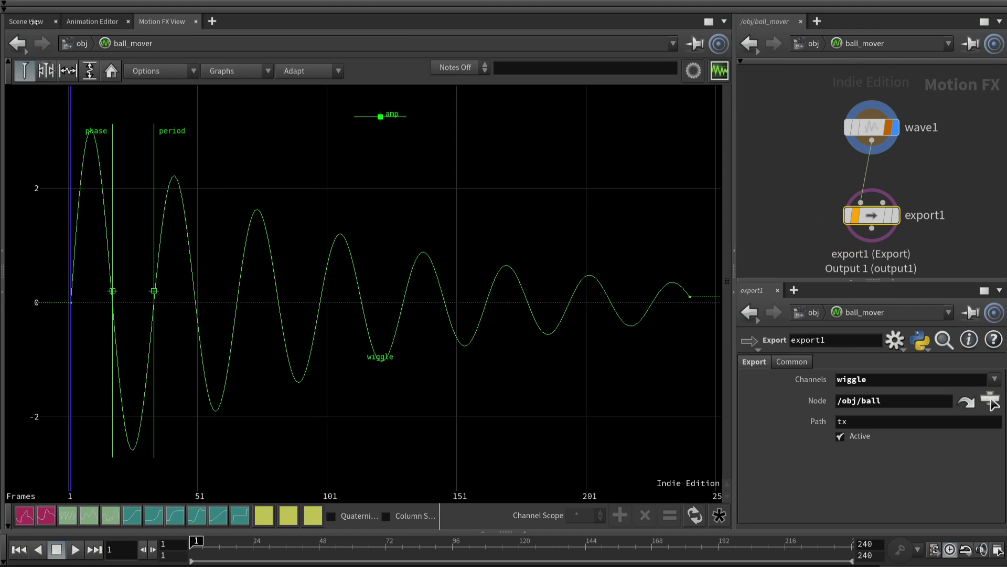
Play the animation in the Scene View to check the ball's X motion, and rewind to frame 1
{"action": "left_click", "coordinate": [26, 21]}
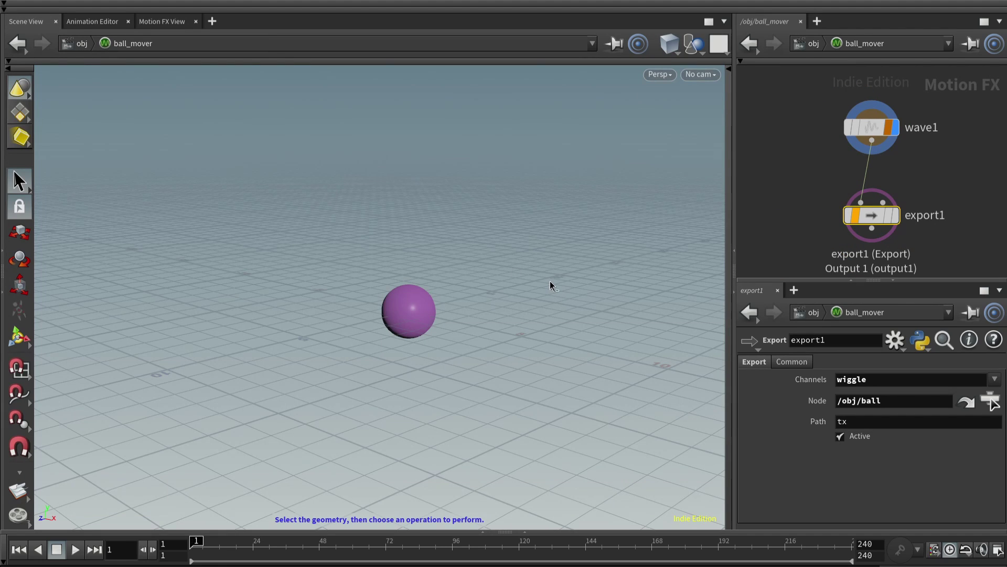
{"action": "key", "text": "Up"}
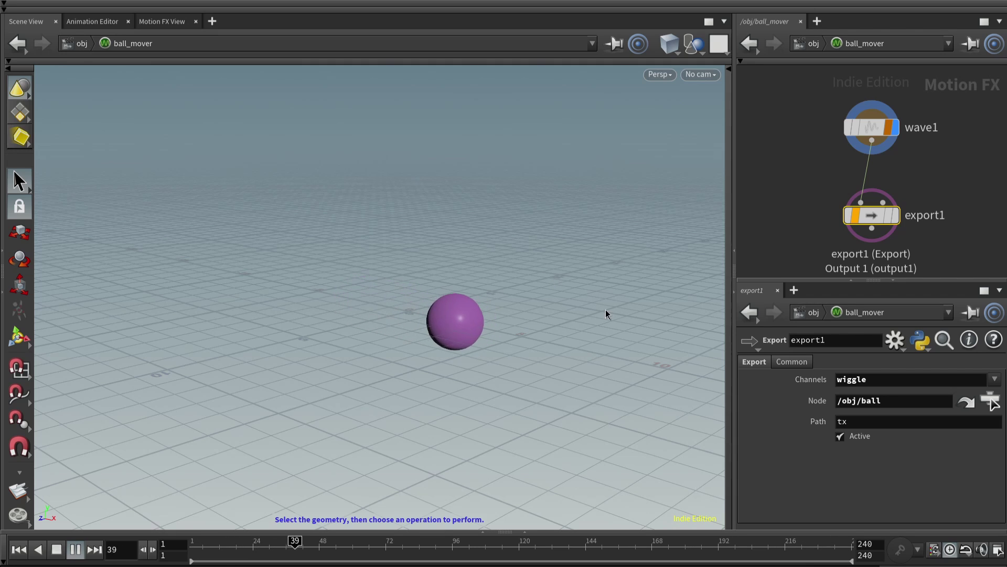
{"action": "key", "text": "ctrl+Up"}
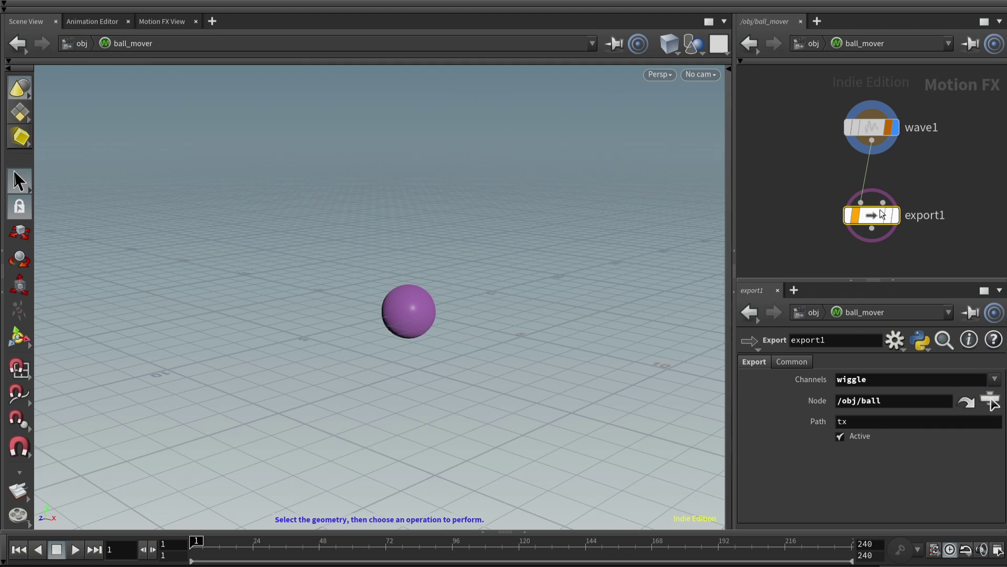
Set export1's path to ty and play the animation to check the ball's vertical motion, finishing at frame 1
{"action": "left_click_drag", "start_coordinate": [849, 421], "coordinate": [823, 426]}
{"action": "type", "text": "ty"}
{"action": "key", "text": "Return"}
{"action": "key", "text": "Up"}
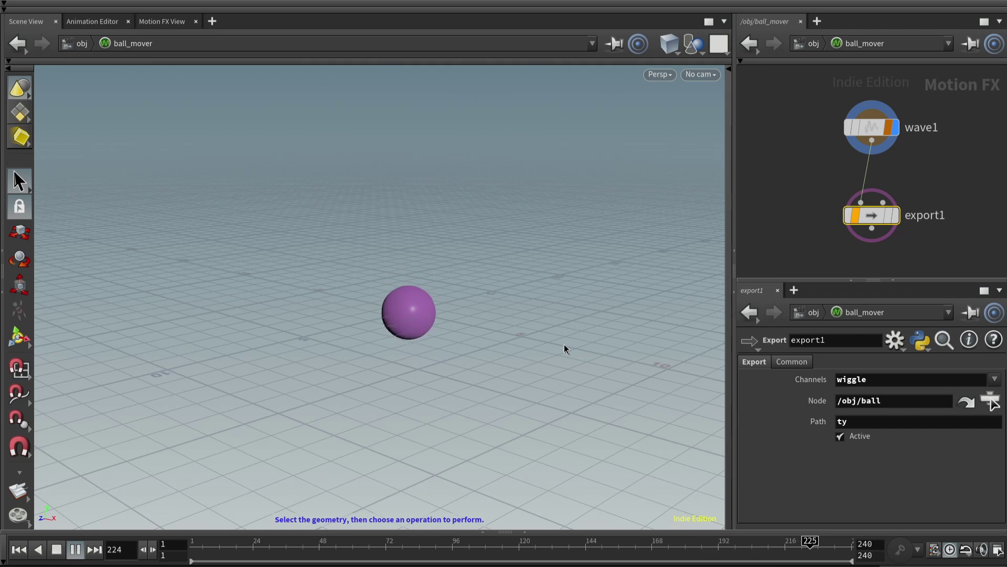
{"action": "key", "text": "ctrl+Up"}
{"action": "key", "text": "Up"}
{"action": "key", "text": "ctrl+Up"}
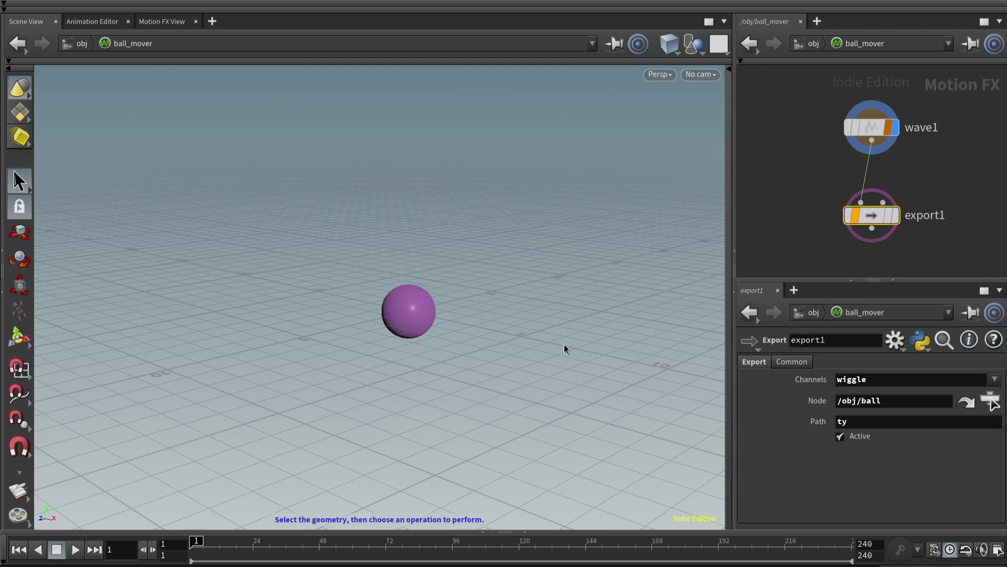
Set export1's path to tx ty and play the animation to check the ball's combined X and Y motion
{"action": "left_click", "coordinate": [894, 379]}
{"action": "left_click", "coordinate": [882, 423]}
{"action": "key", "text": "BackSpace"}
{"action": "key", "text": "BackSpace"}
{"action": "type", "text": "tx ty"}
{"action": "key", "text": "Return"}
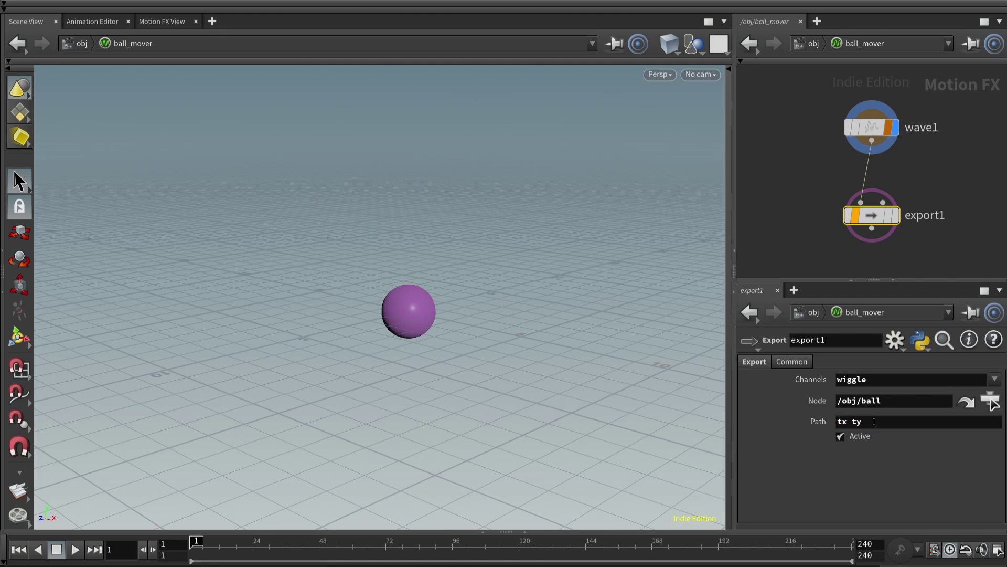
{"action": "key", "text": "Up"}
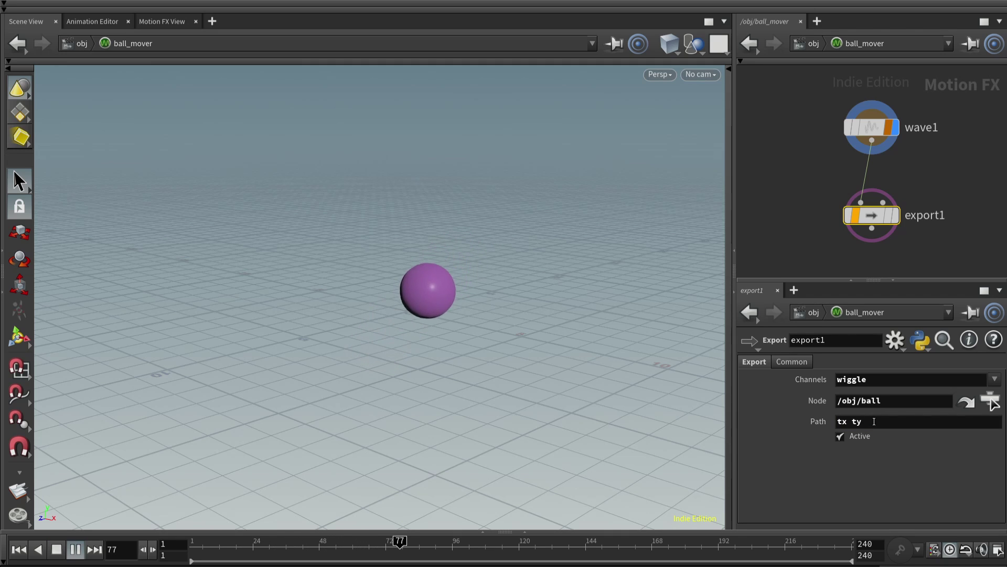
{"action": "key", "text": "Up"}
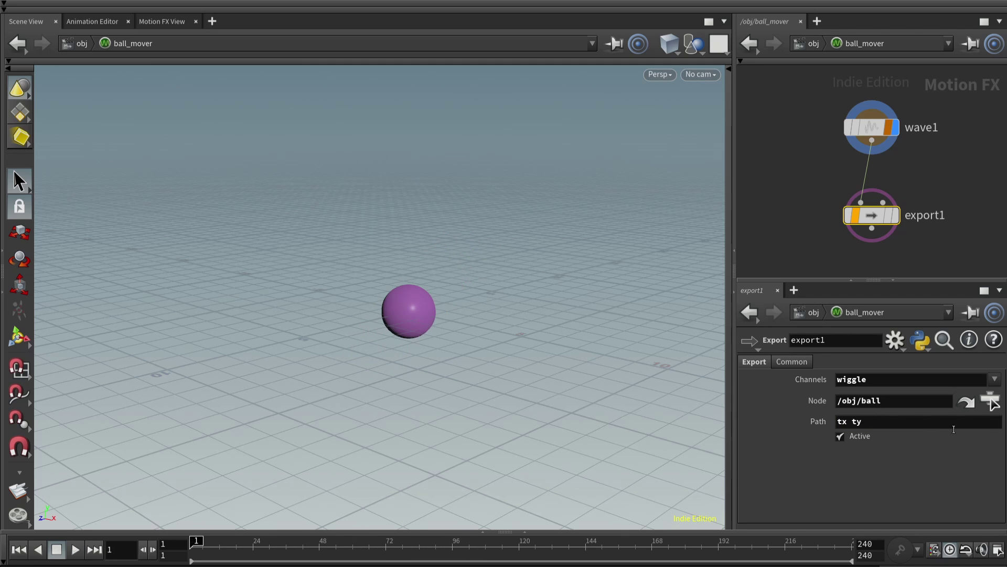
Set export1's path to tx and play the animation to check the ball's motion
{"action": "left_click", "coordinate": [952, 426]}
{"action": "key", "text": "BackSpace"}
{"action": "key", "text": "BackSpace"}
{"action": "key", "text": "BackSpace"}
{"action": "key", "text": "BackSpace"}
{"action": "type", "text": "x"}
{"action": "key", "text": "Return"}
{"action": "key", "text": "Up"}
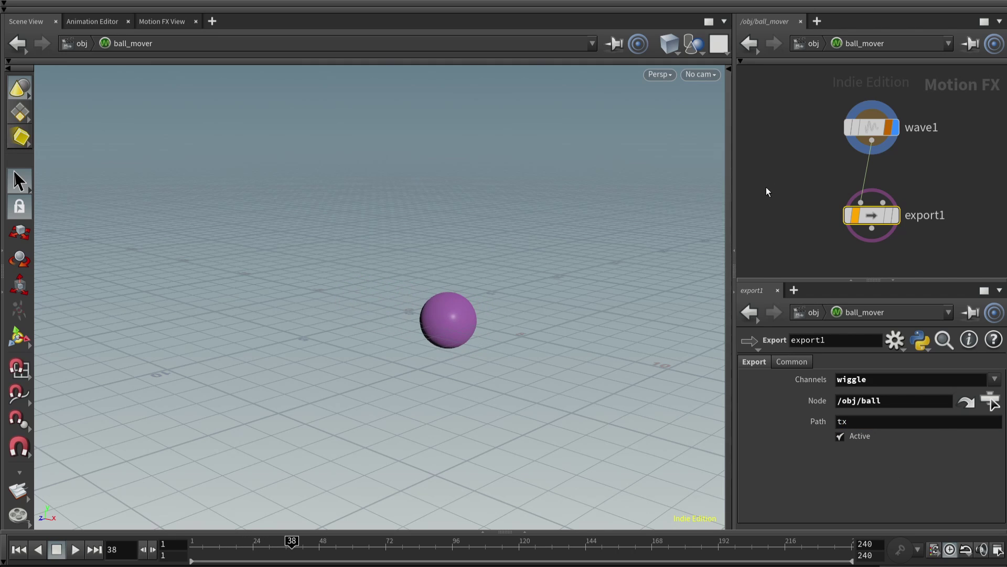
Inspect the ball's Translate parameters at frame 1, and reopen the ball_mover network to compare the export settings
{"action": "key", "text": "u"}
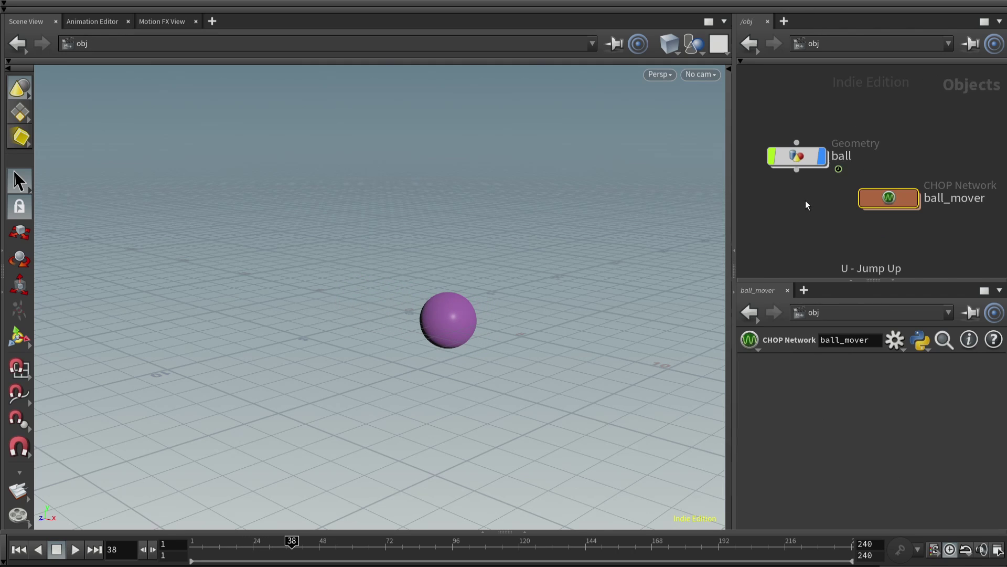
{"action": "left_click", "coordinate": [801, 155]}
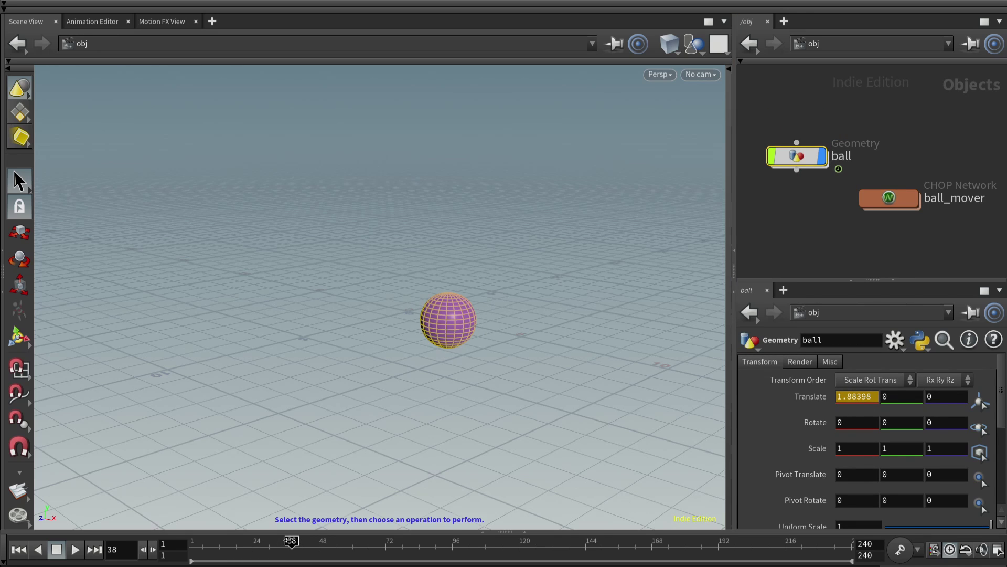
{"action": "left_click_drag", "start_coordinate": [283, 543], "coordinate": [157, 543]}
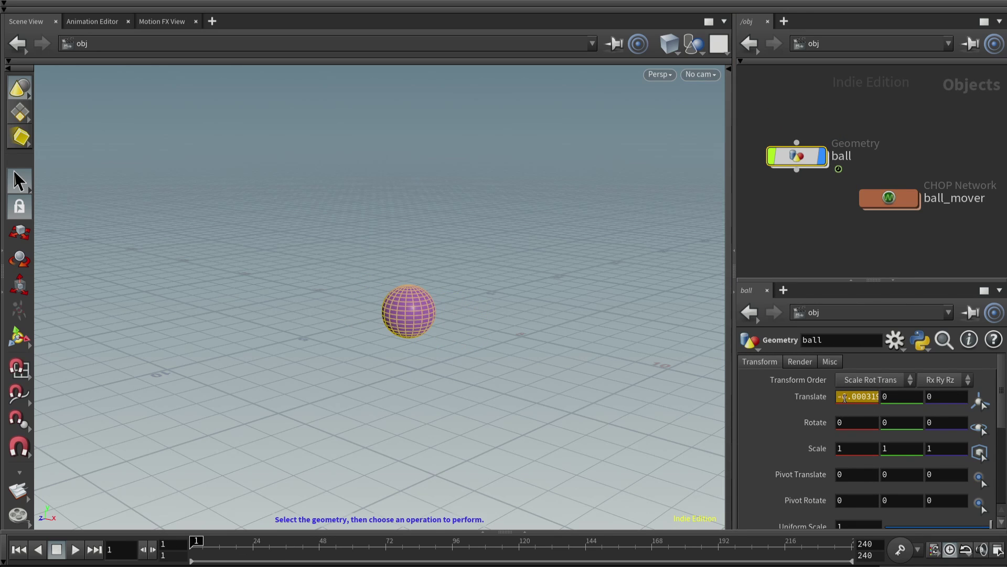
{"action": "double_click", "coordinate": [889, 198]}
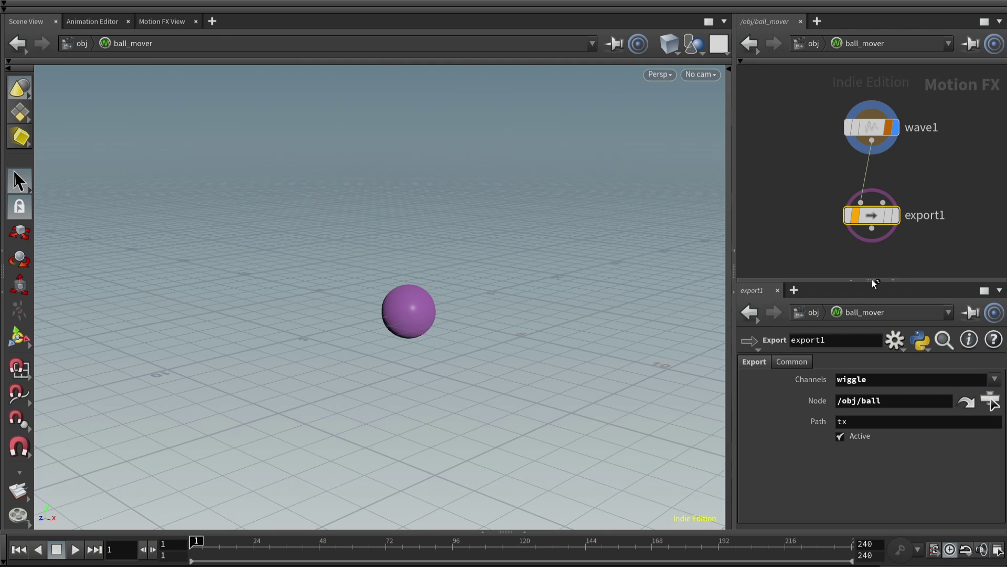
View the dependencies of the ball's Translate X and expand /obj/ball/tx to examine which node is linked to it
{"action": "key", "text": "u"}
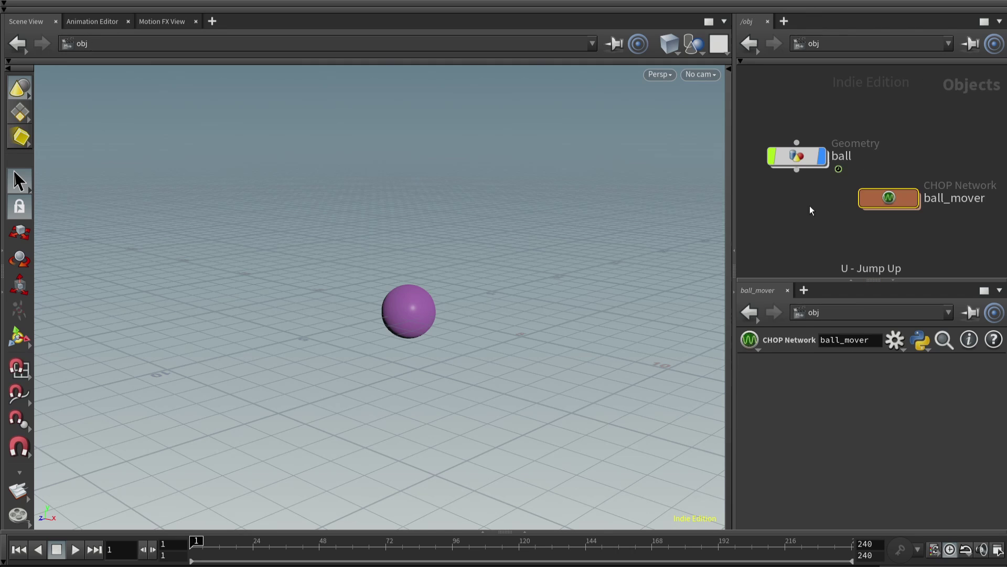
{"action": "left_click", "coordinate": [797, 156]}
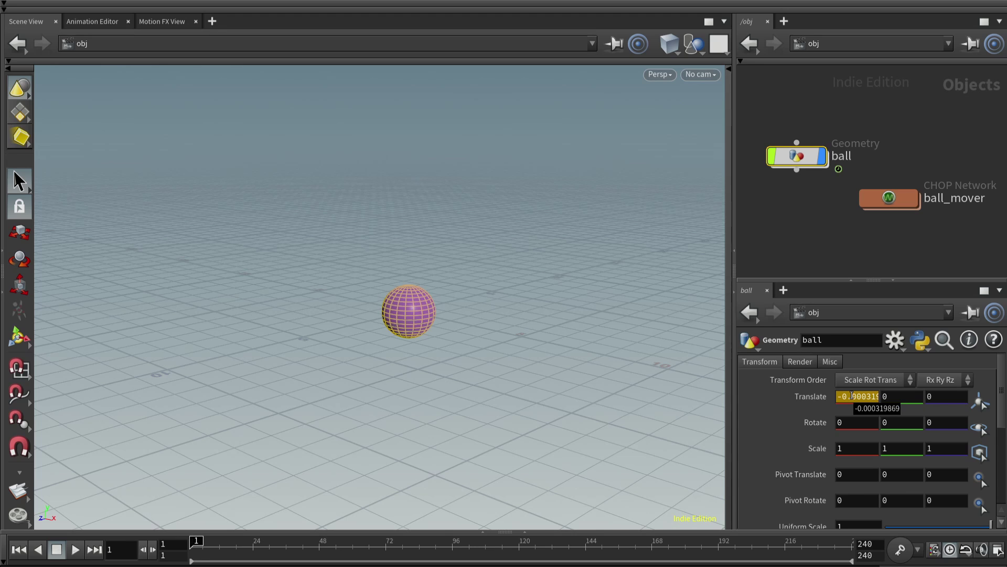
{"action": "right_click", "coordinate": [851, 396]}
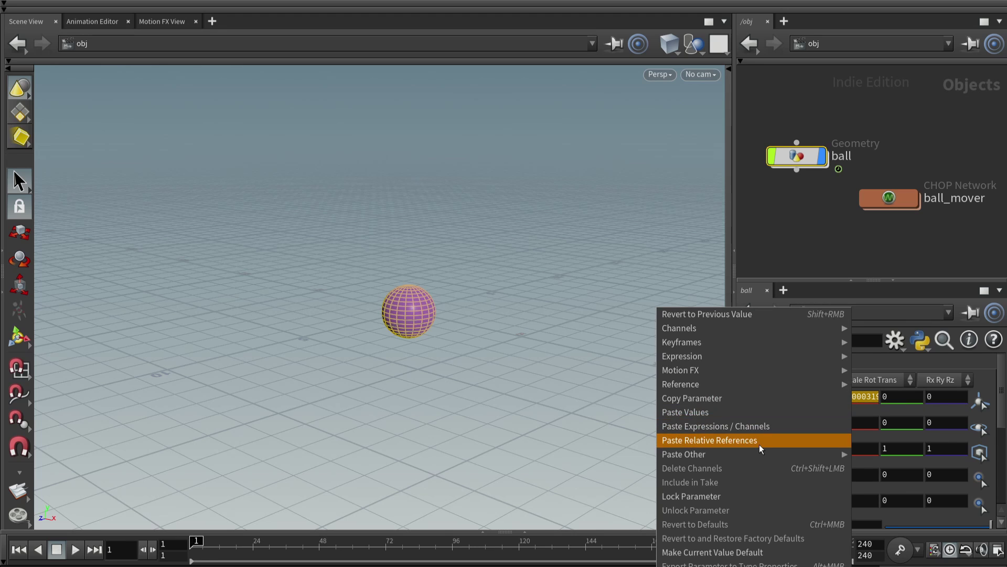
{"action": "mouse_move", "coordinate": [734, 561]}
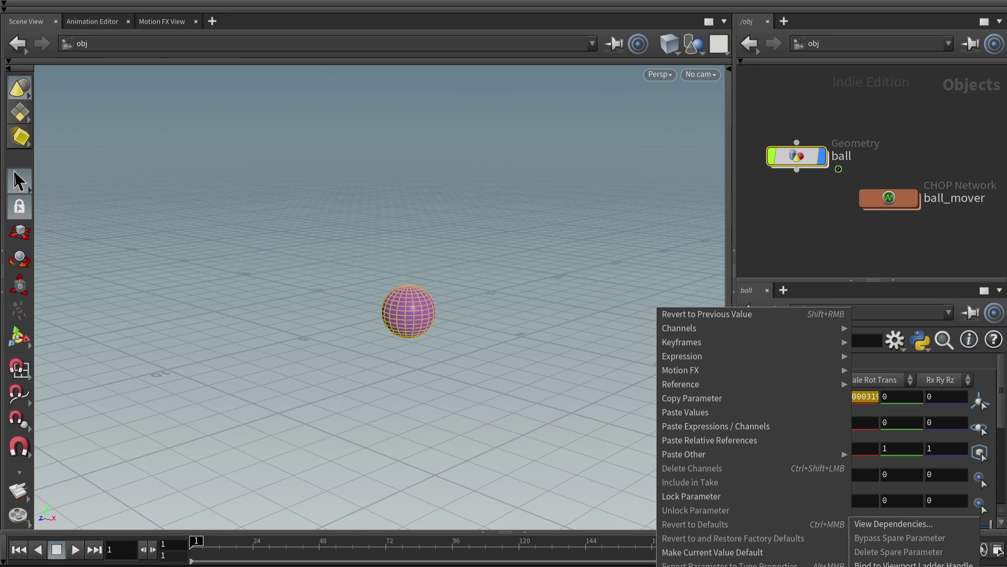
{"action": "left_click", "coordinate": [935, 527]}
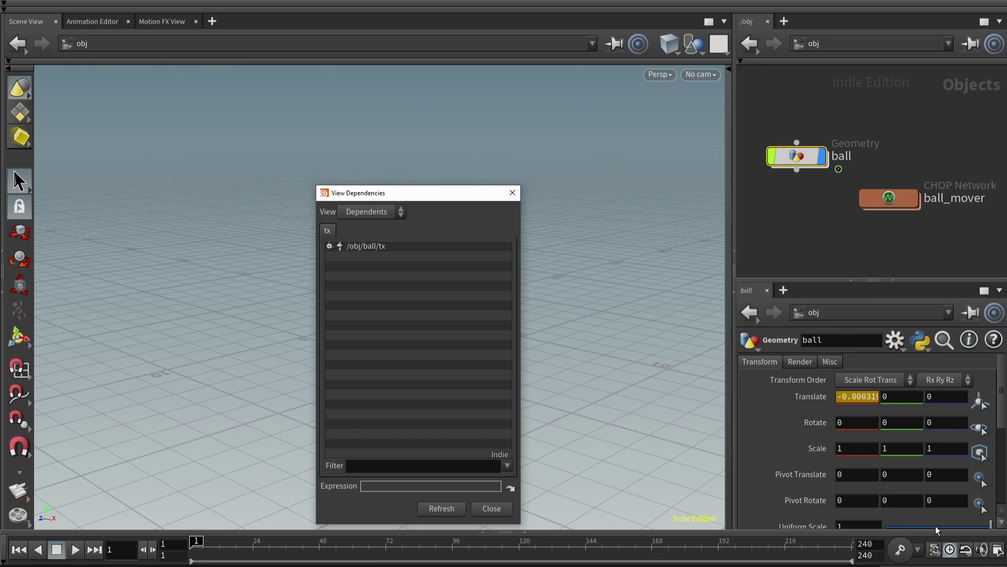
{"action": "left_click", "coordinate": [330, 246]}
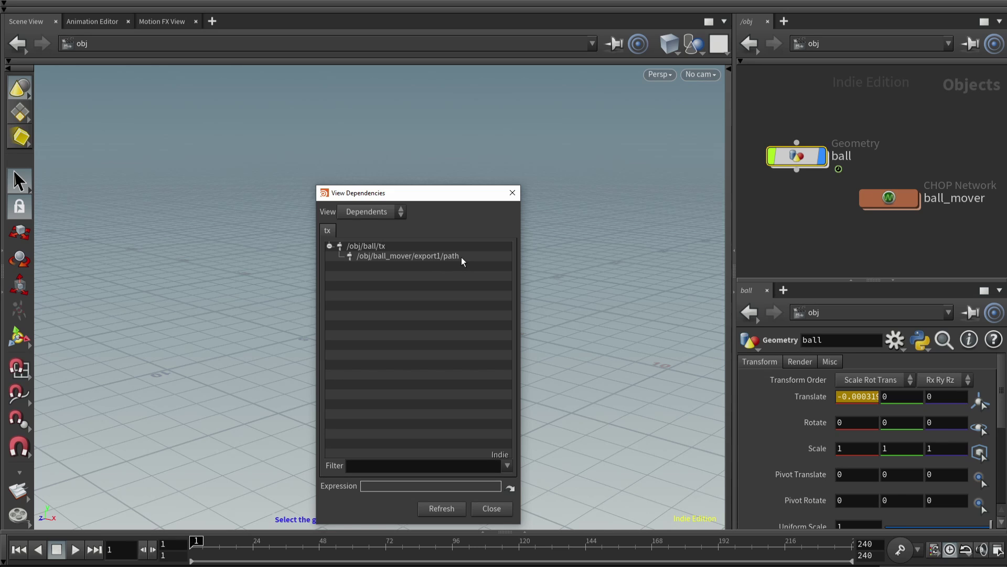
{"action": "left_click", "coordinate": [512, 194]}
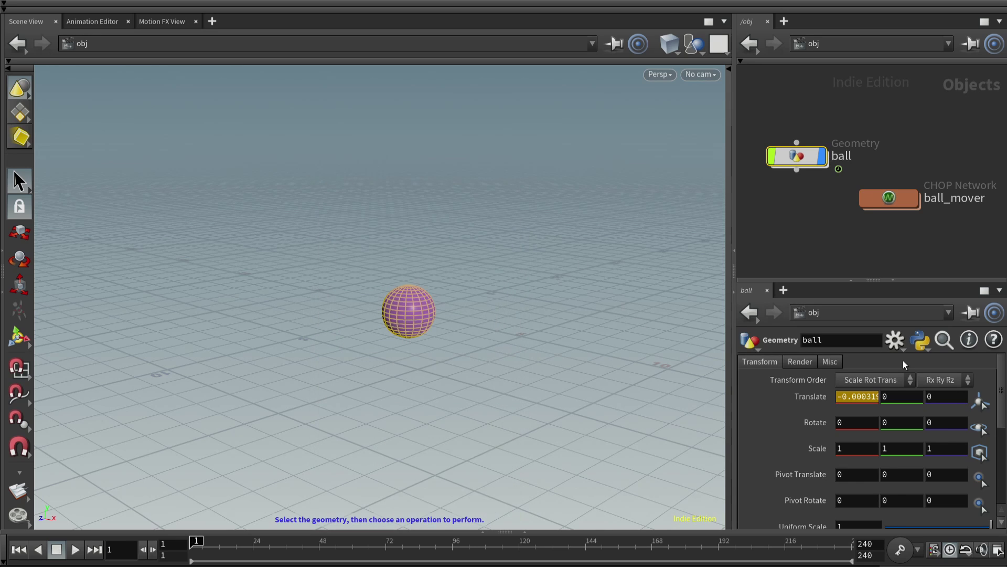
Jump from the ball's Translate X parameter to the Motion FX network that drives it
{"action": "right_click", "coordinate": [854, 398]}
{"action": "mouse_move", "coordinate": [693, 369]}
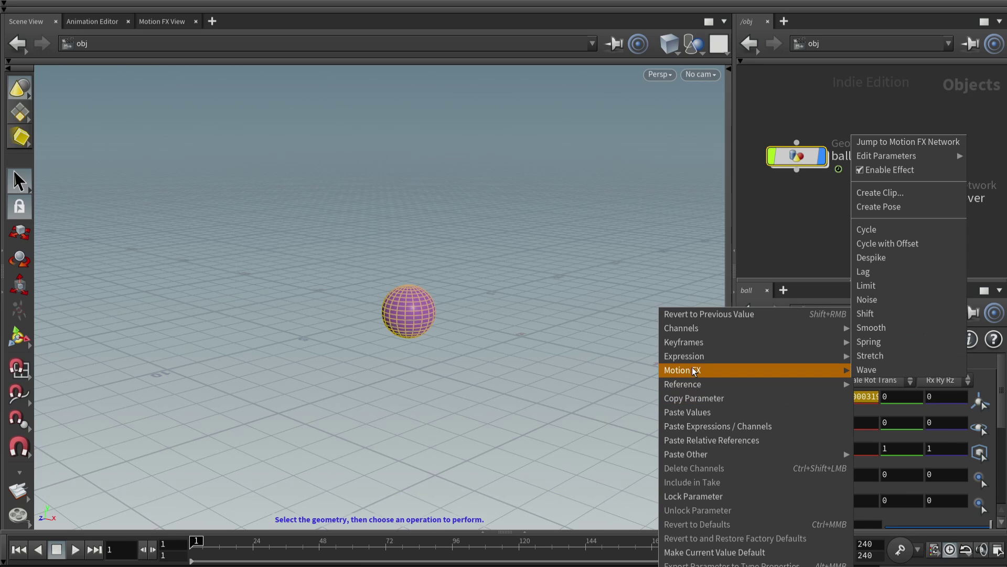
{"action": "left_click", "coordinate": [883, 146]}
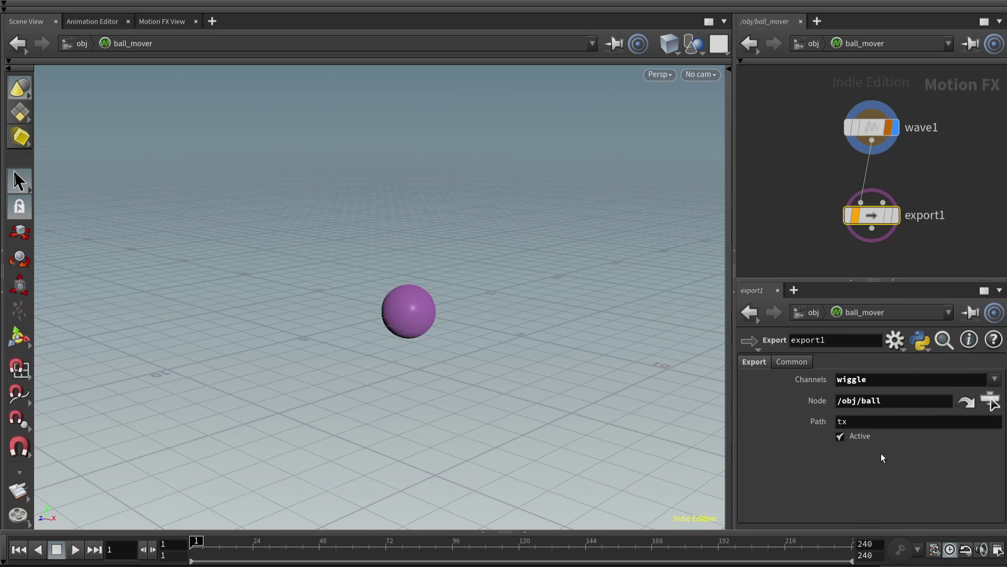
Enlarge the ball_mover network and open wave1's node info to examine its channel, sample range and minimum/maximum values
{"action": "mouse_move", "coordinate": [876, 218]}
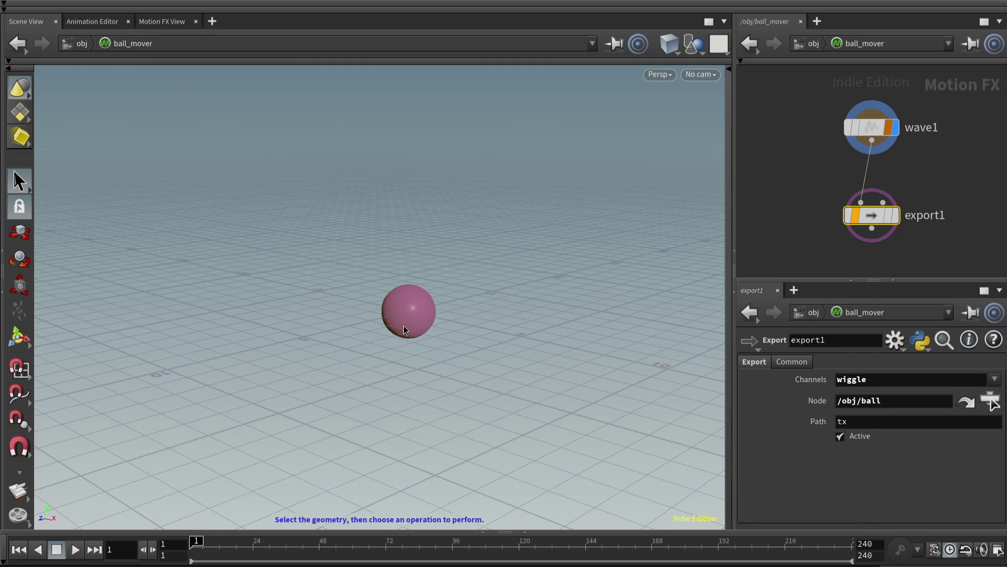
{"action": "mouse_move", "coordinate": [875, 130]}
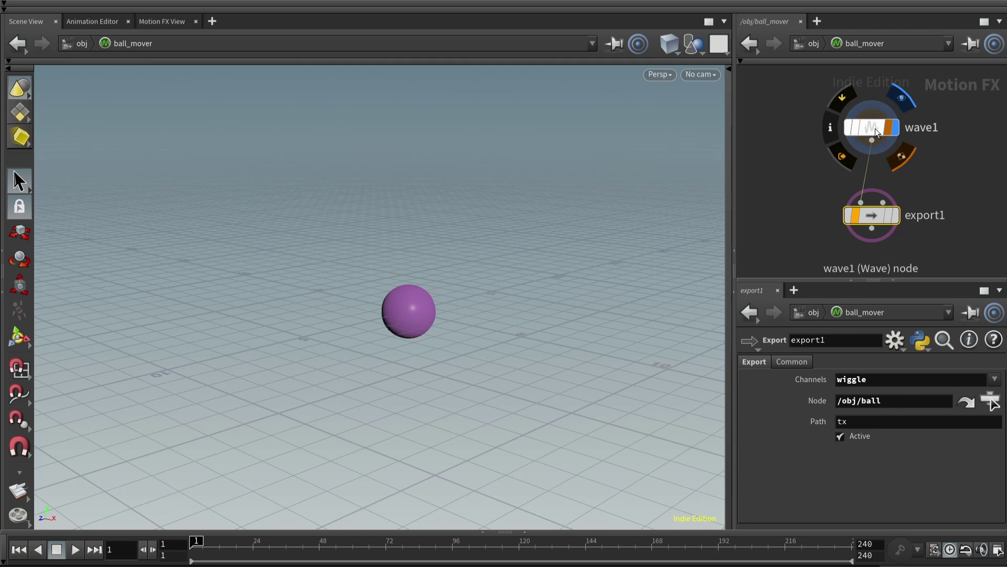
{"action": "left_click", "coordinate": [778, 175]}
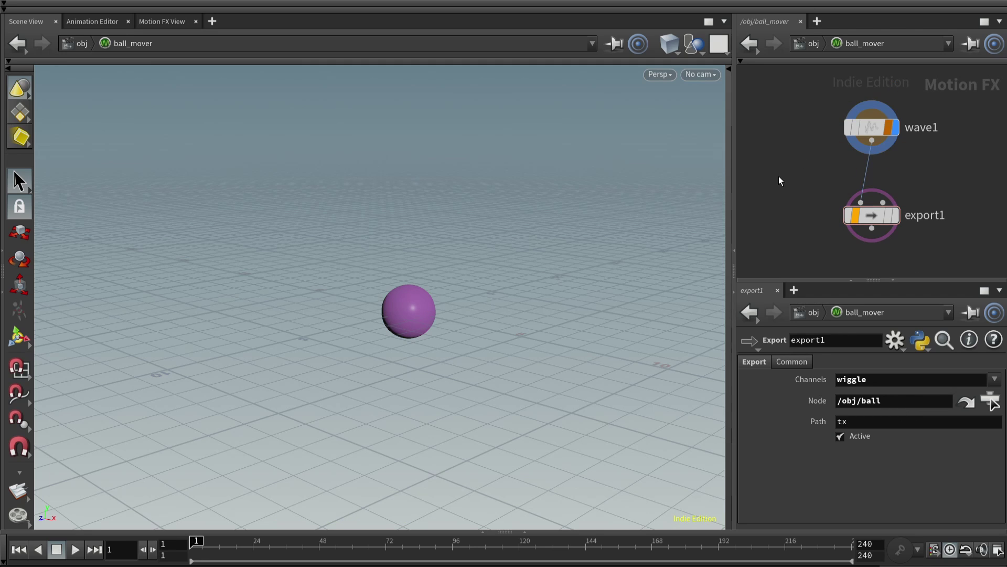
{"action": "key", "text": "ctrl+b"}
{"action": "scroll", "coordinate": [569, 310], "scroll_direction": "up", "scroll_amount": 3}
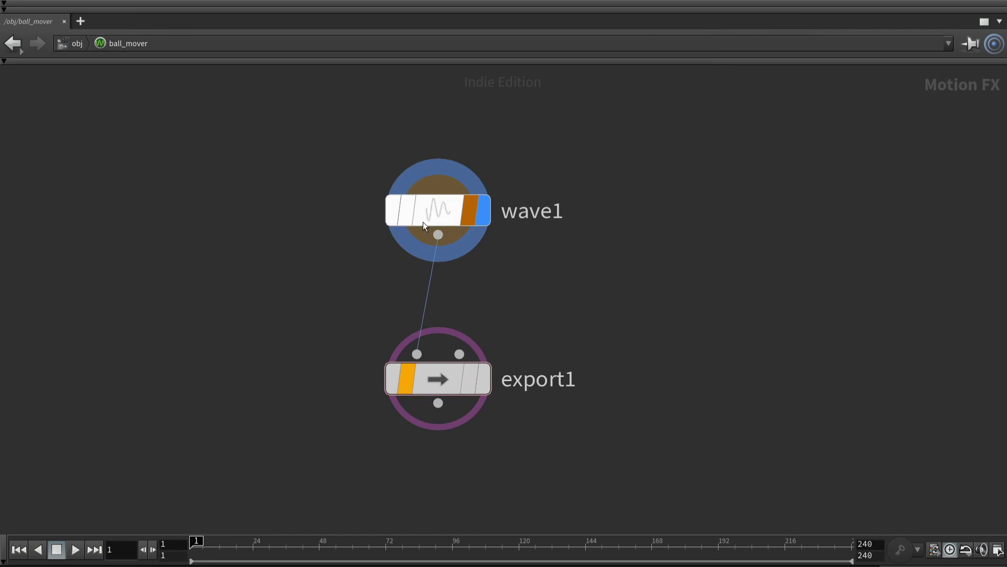
{"action": "mouse_move", "coordinate": [434, 213]}
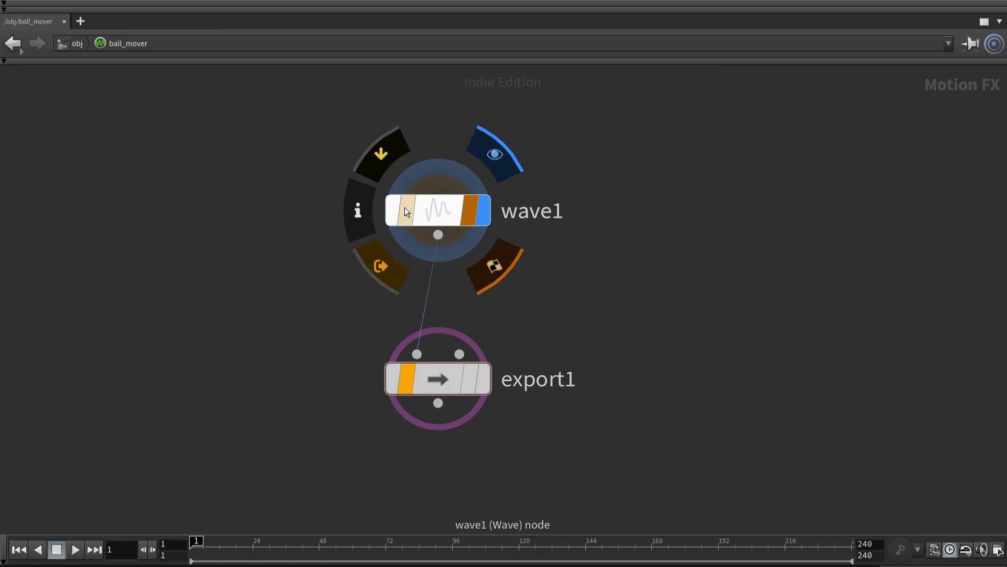
{"action": "left_click", "coordinate": [361, 210]}
{"action": "left_click_drag", "start_coordinate": [229, 13], "coordinate": [486, 100]}
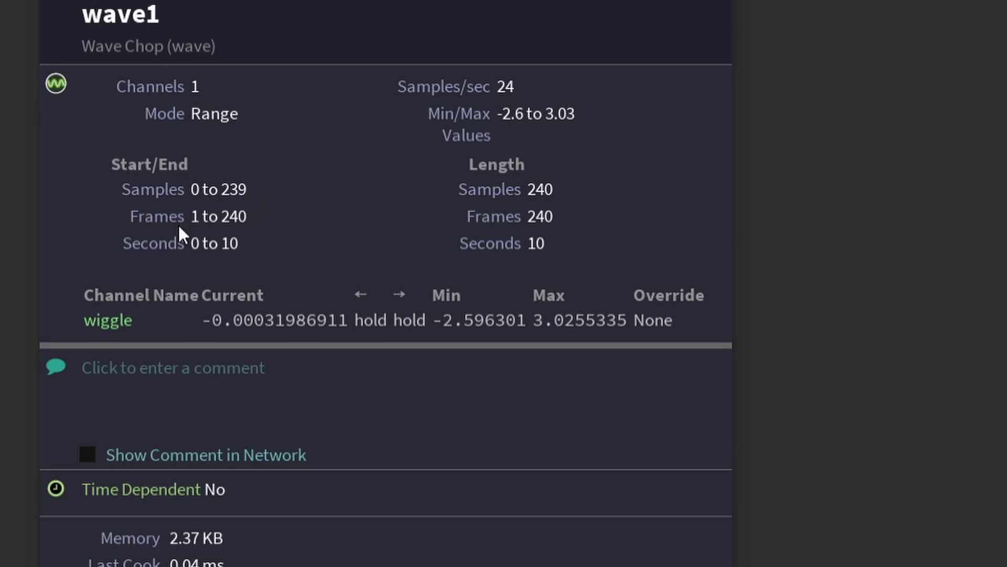
{"action": "middle_click_drag", "start_coordinate": [320, 221], "coordinate": [647, 32]}
Check the ball's Translate parameters at object level, and deactivate the export1 node inside ball_mover
{"action": "key", "text": "u"}
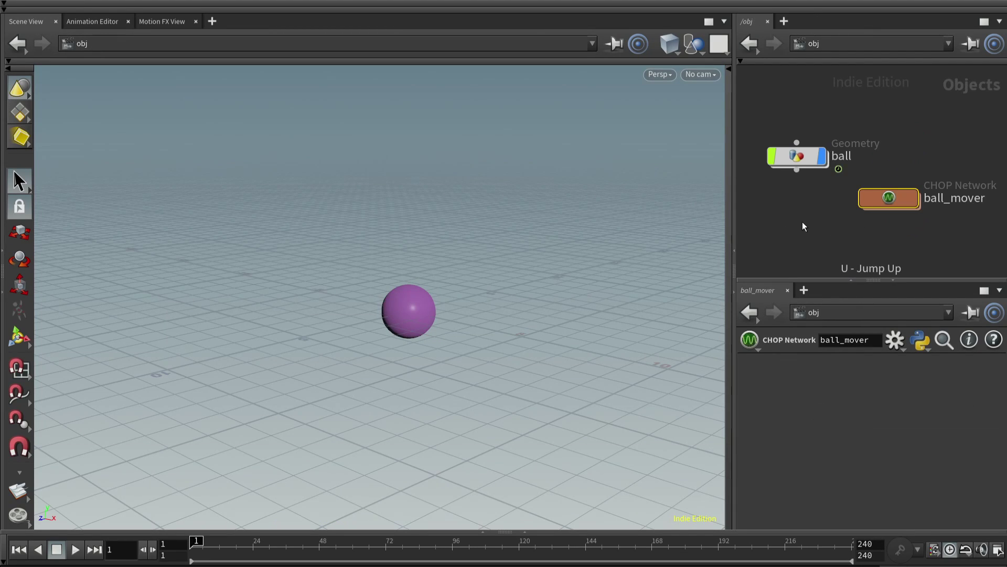
{"action": "mouse_move", "coordinate": [793, 154]}
{"action": "left_mouse_down"}
{"action": "mouse_move", "coordinate": [796, 194]}
{"action": "mouse_move", "coordinate": [800, 150]}
{"action": "left_mouse_up"}
{"action": "mouse_move", "coordinate": [878, 202]}
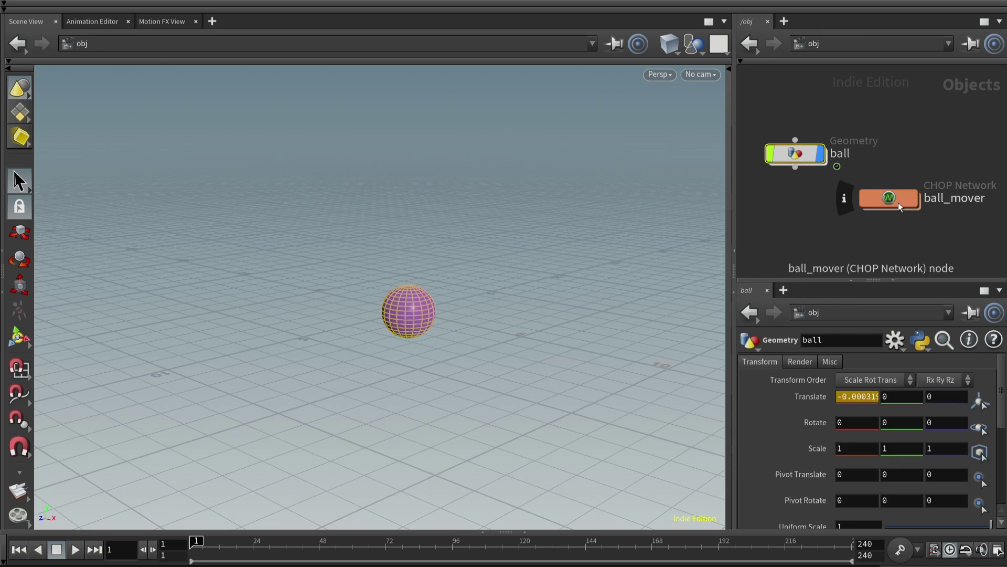
{"action": "double_click", "coordinate": [899, 203]}
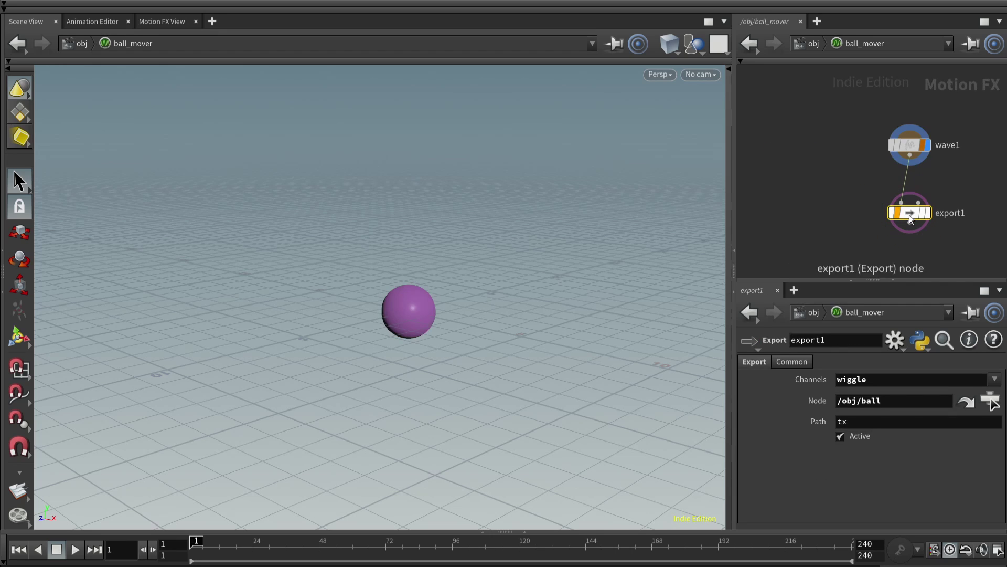
{"action": "left_click", "coordinate": [839, 437]}
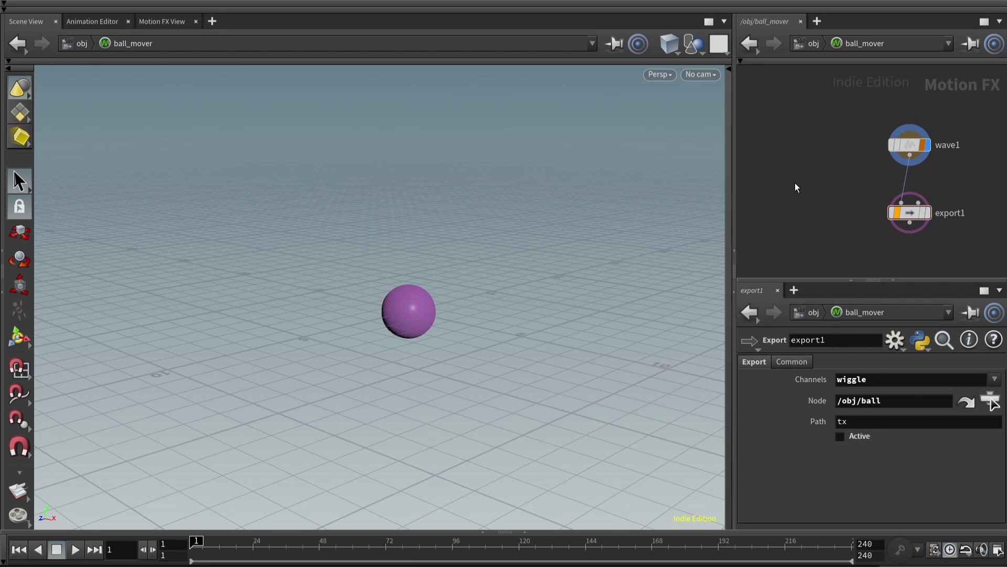
Return to the ball's Translate parameters and play the animation to check its motion without the export
{"action": "key", "text": "u"}
{"action": "left_click", "coordinate": [797, 159]}
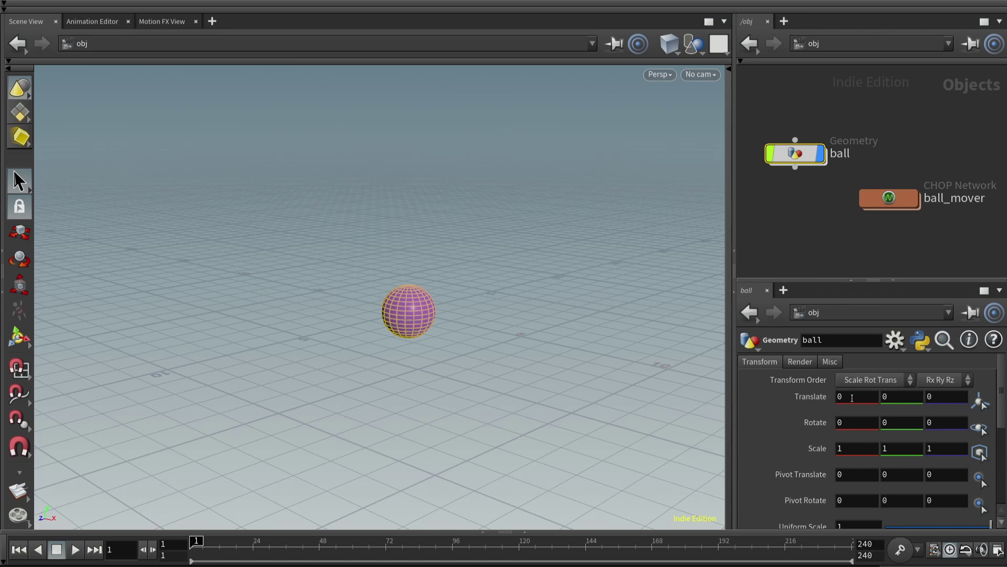
{"action": "left_click", "coordinate": [522, 391]}
{"action": "key", "text": "Up"}
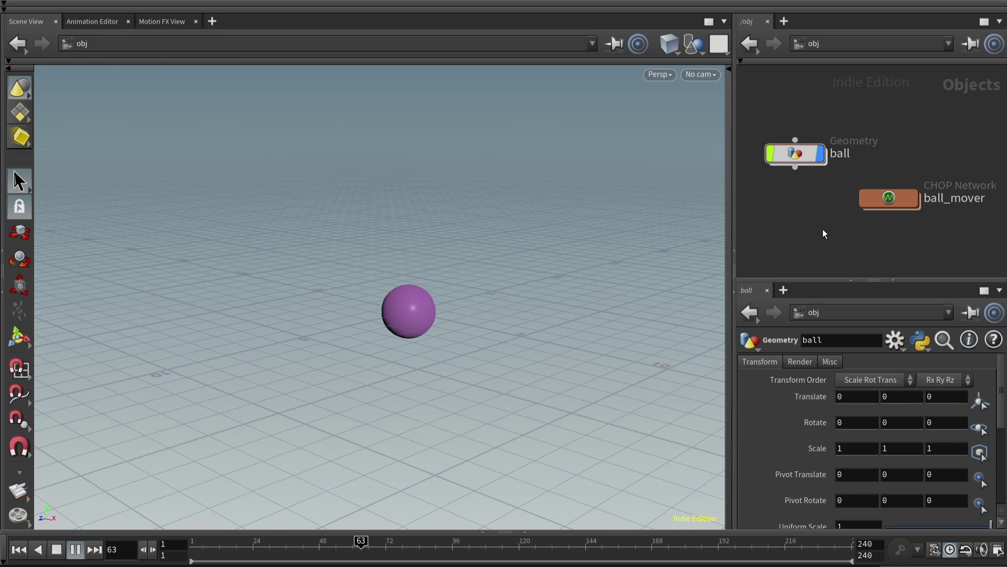
{"action": "key", "text": "ctrl+Up"}
Deactivate export1 in the ball_mover network and reopen the ball's parameters at object level
{"action": "double_click", "coordinate": [892, 198]}
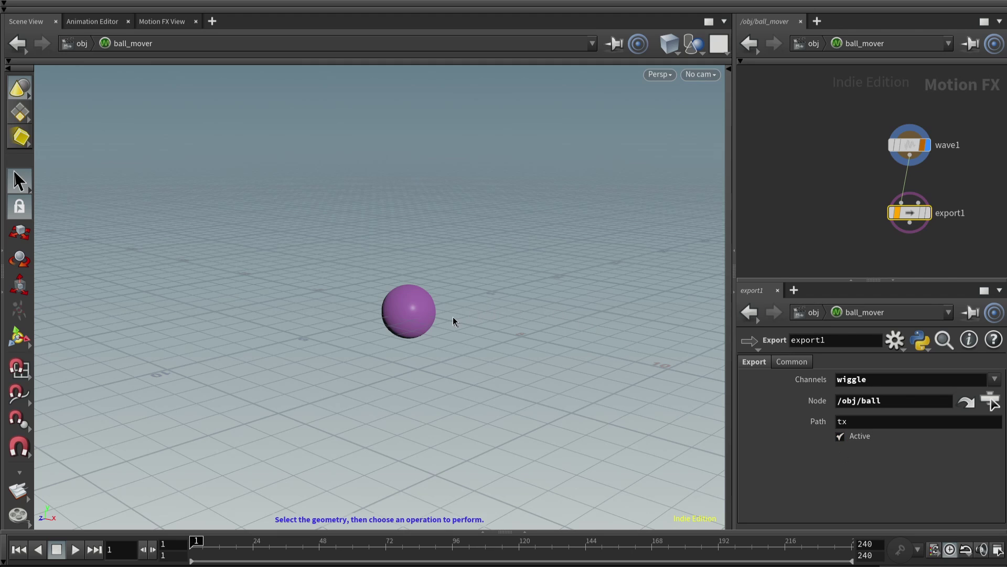
{"action": "left_click", "coordinate": [839, 436]}
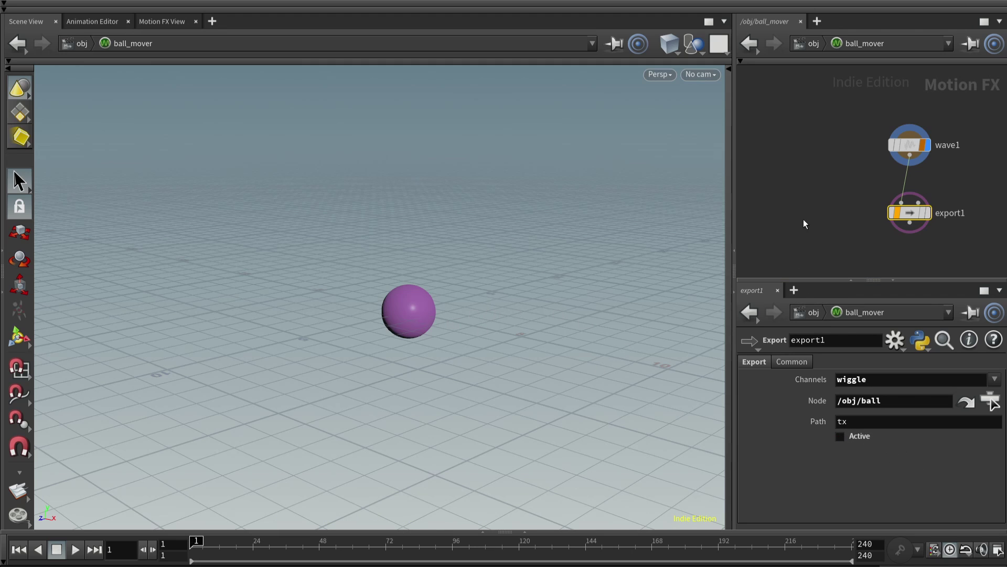
{"action": "key", "text": "u"}
{"action": "left_click", "coordinate": [805, 151]}
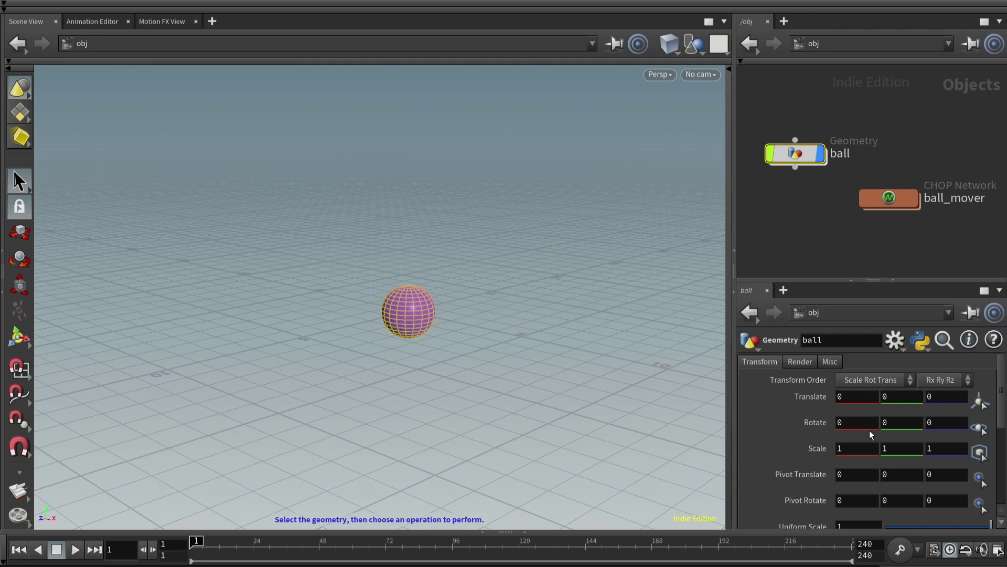
Keyframe the ball's Translate X at -10 on frame 1 and at 10 on frame 240
{"action": "left_click", "coordinate": [854, 398]}
{"action": "type", "text": "-10"}
{"action": "key", "text": "Return"}
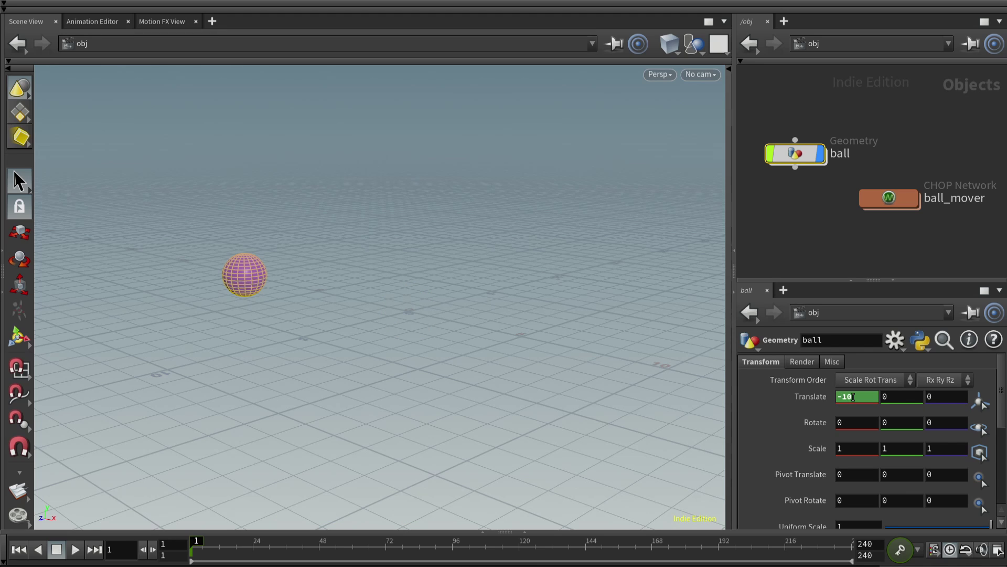
{"action": "left_click", "coordinate": [602, 543]}
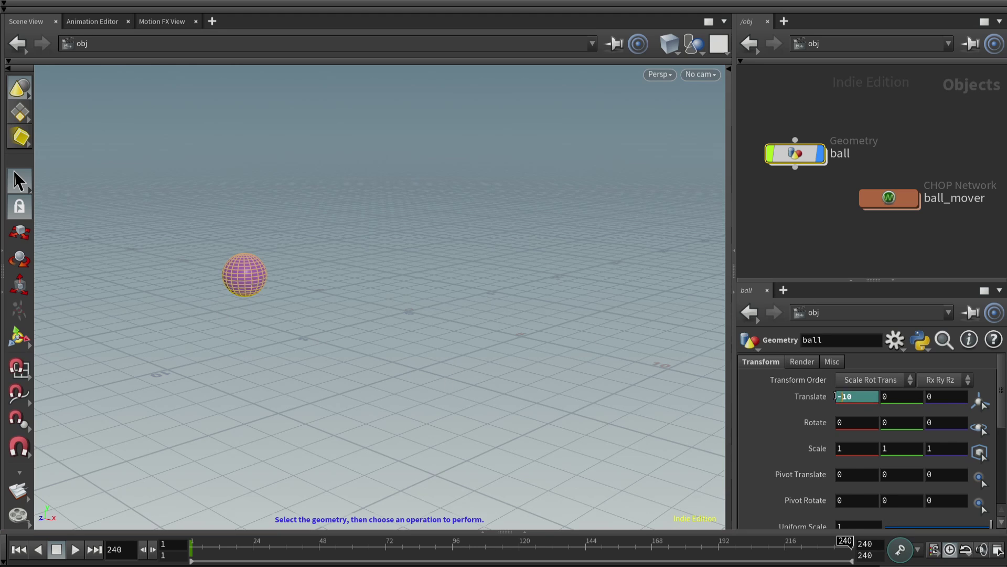
{"action": "key", "text": "Delete"}
{"action": "key", "text": "Return"}
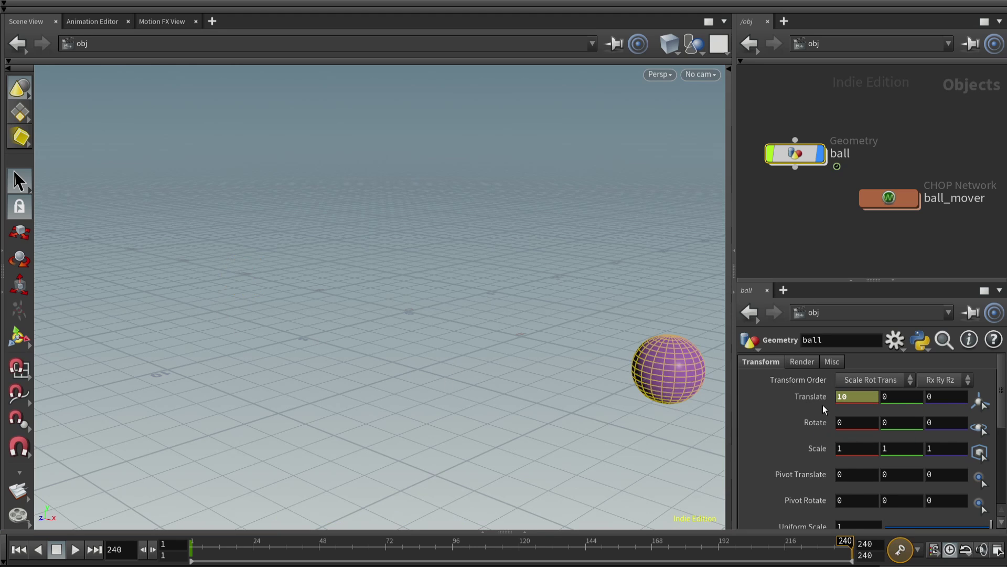
{"action": "left_click", "coordinate": [863, 397], "text": "alt"}
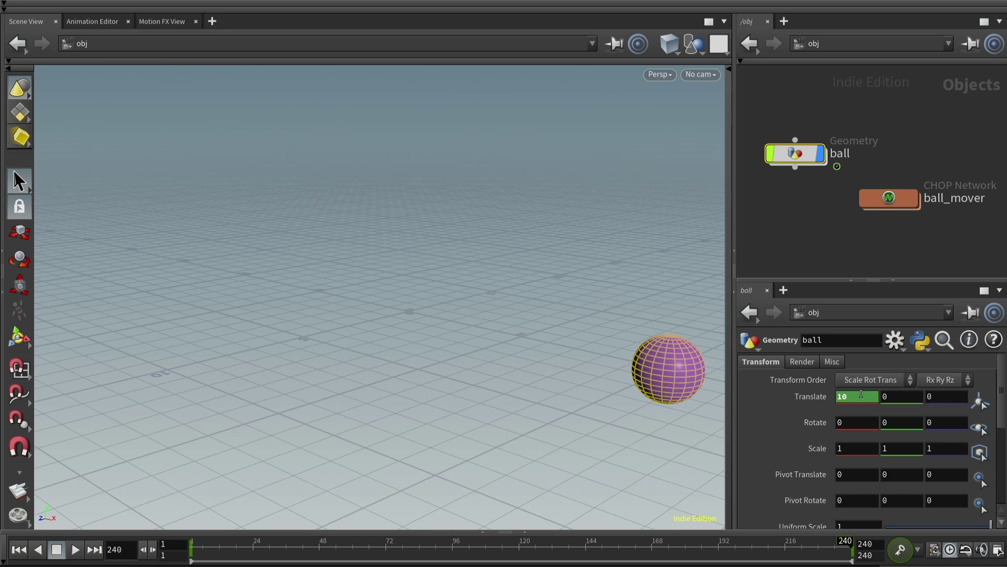
Play the animation to check the ball's keyframed motion, and return to frame 1
{"action": "key", "text": "Up"}
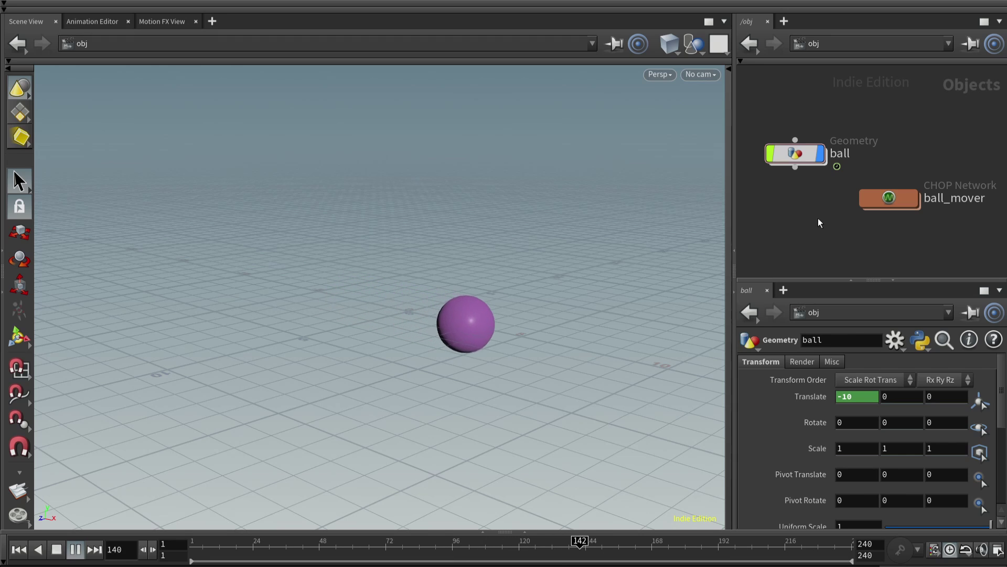
{"action": "key", "text": "Up"}
{"action": "key", "text": "ctrl+Left"}
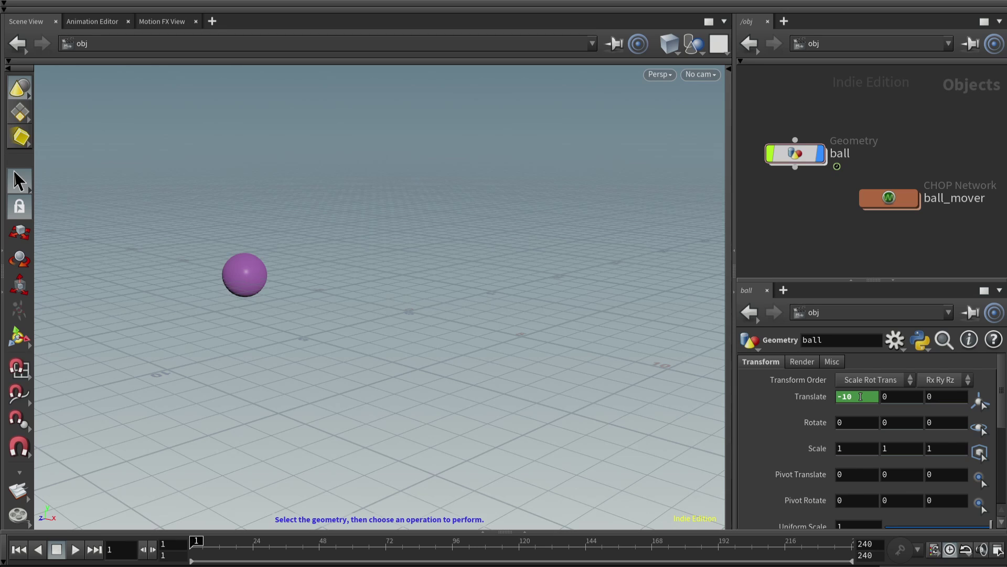
Toggle export1's Active option in ball_mover to compare the keyframed and exported ball positions, leaving it enabled
{"action": "left_click", "coordinate": [892, 197]}
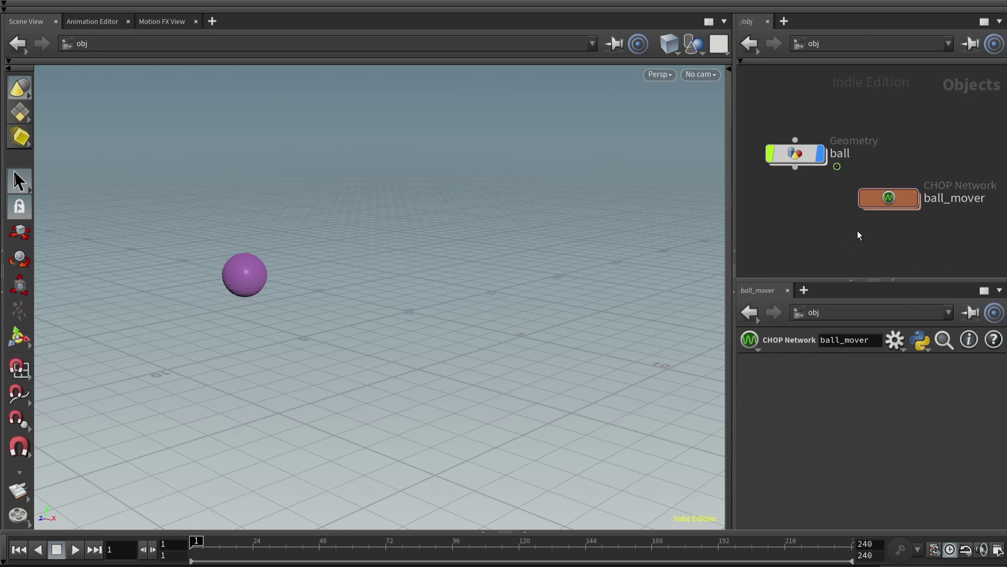
{"action": "double_click", "coordinate": [890, 199]}
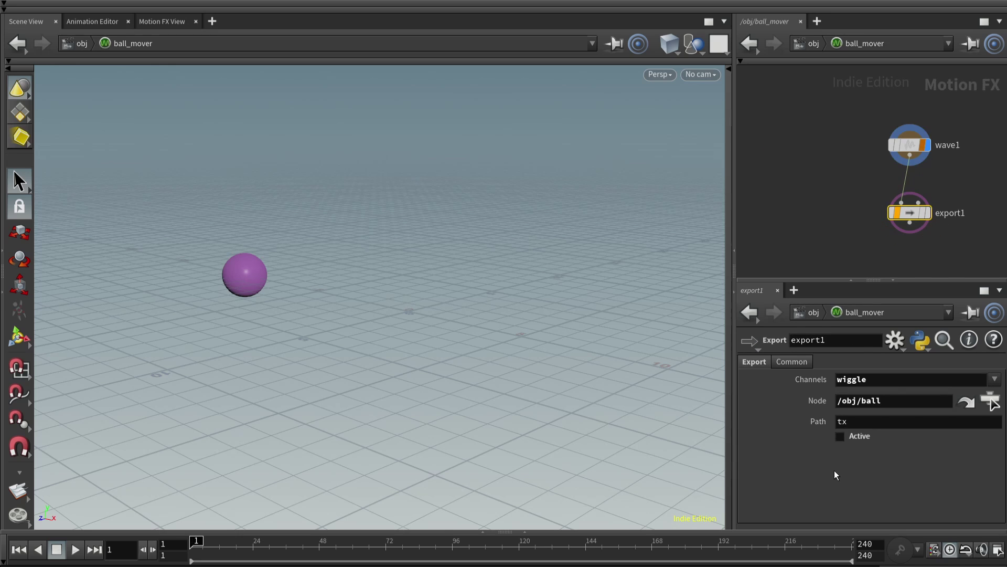
{"action": "left_click", "coordinate": [840, 437]}
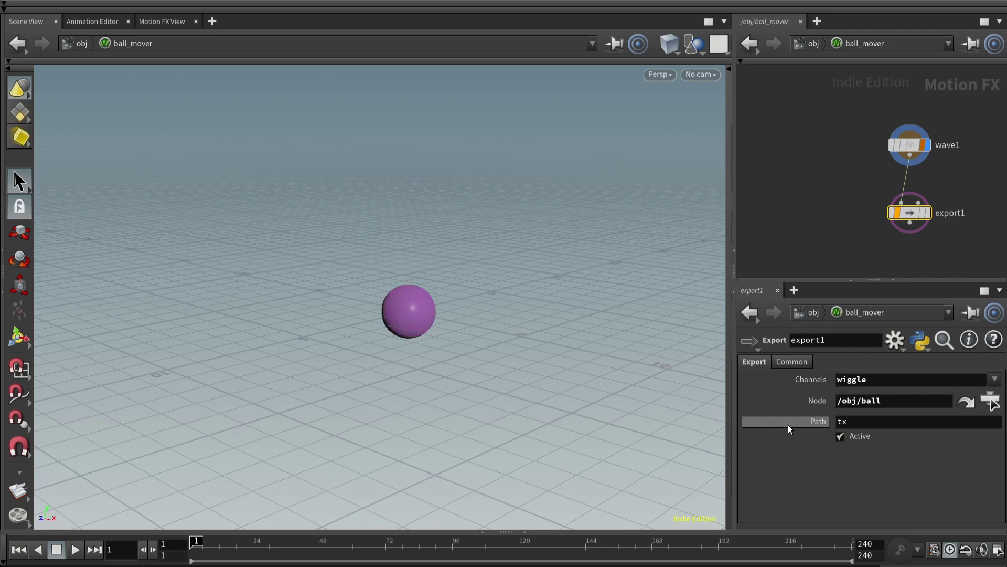
{"action": "left_click", "coordinate": [840, 438]}
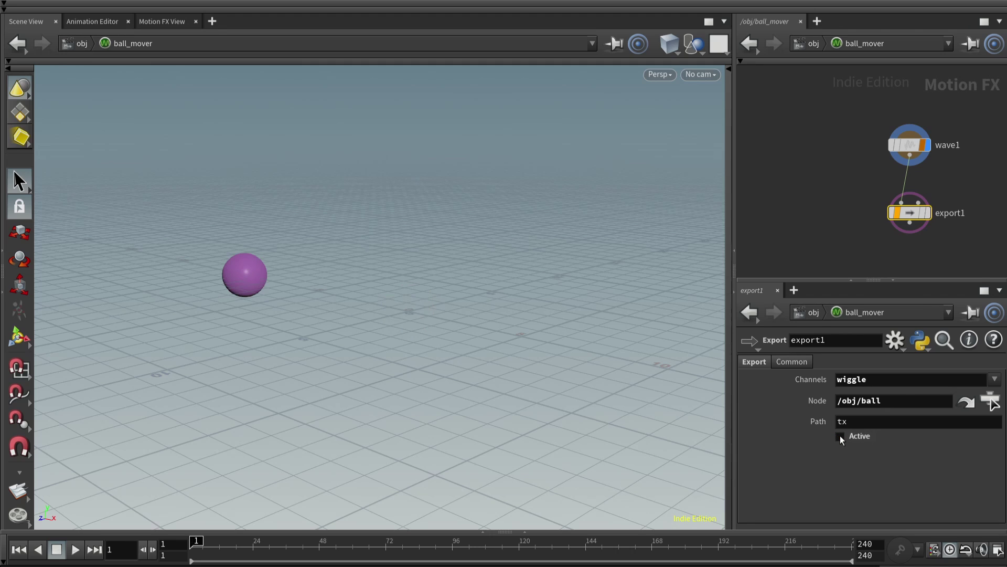
{"action": "left_click", "coordinate": [840, 437]}
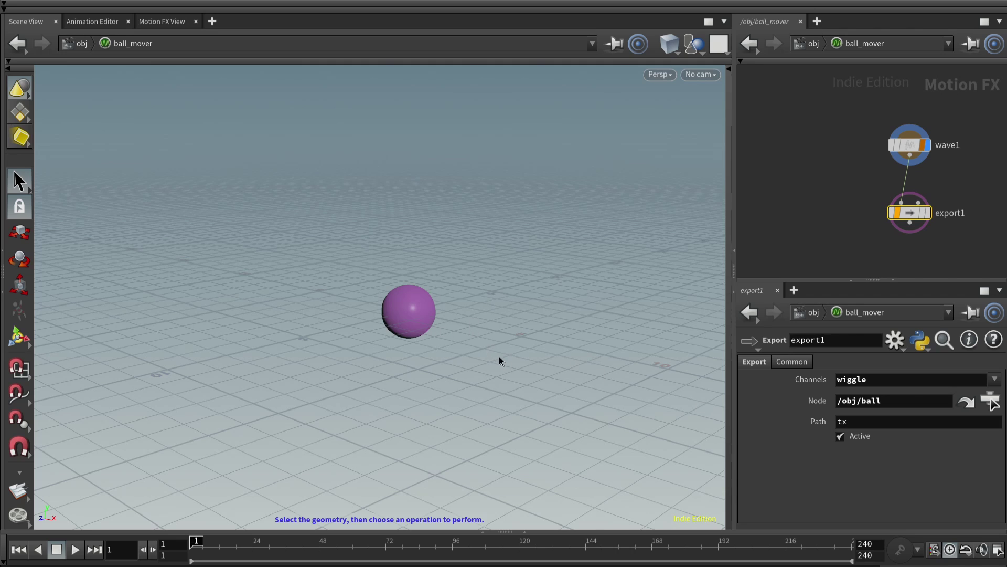
Scrub the selected ball to frame 240 and play from frame 1 to compare its exported motion with its keyframes
{"action": "key", "text": "u"}
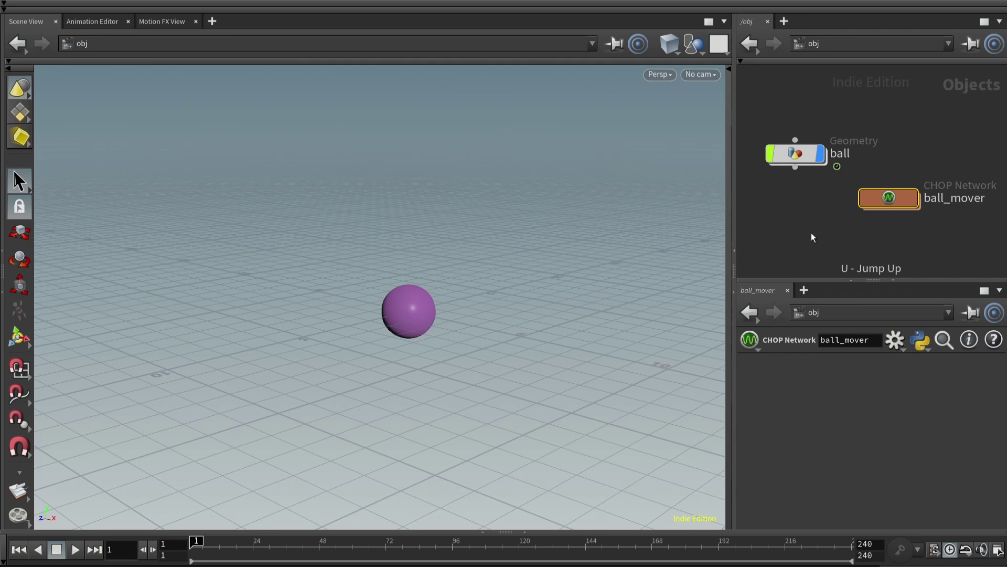
{"action": "left_click", "coordinate": [808, 154]}
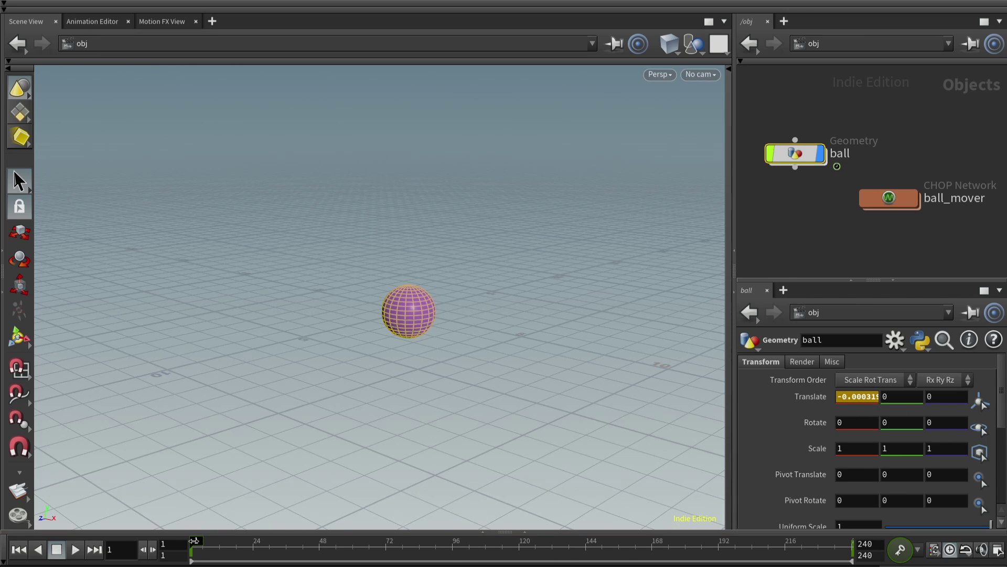
{"action": "left_click_drag", "start_coordinate": [194, 541], "coordinate": [846, 540]}
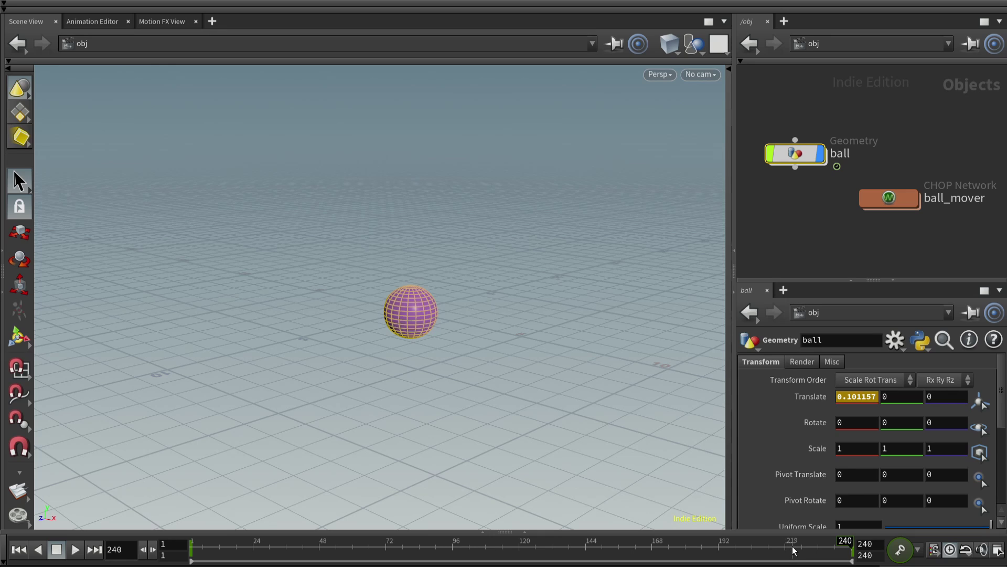
{"action": "key", "text": "ctrl+Left"}
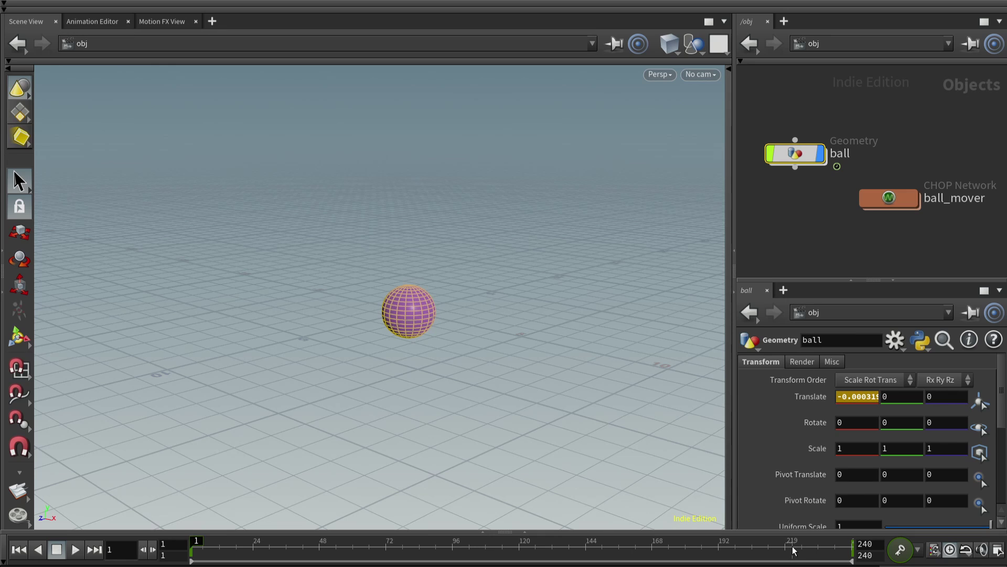
{"action": "key", "text": "Up"}
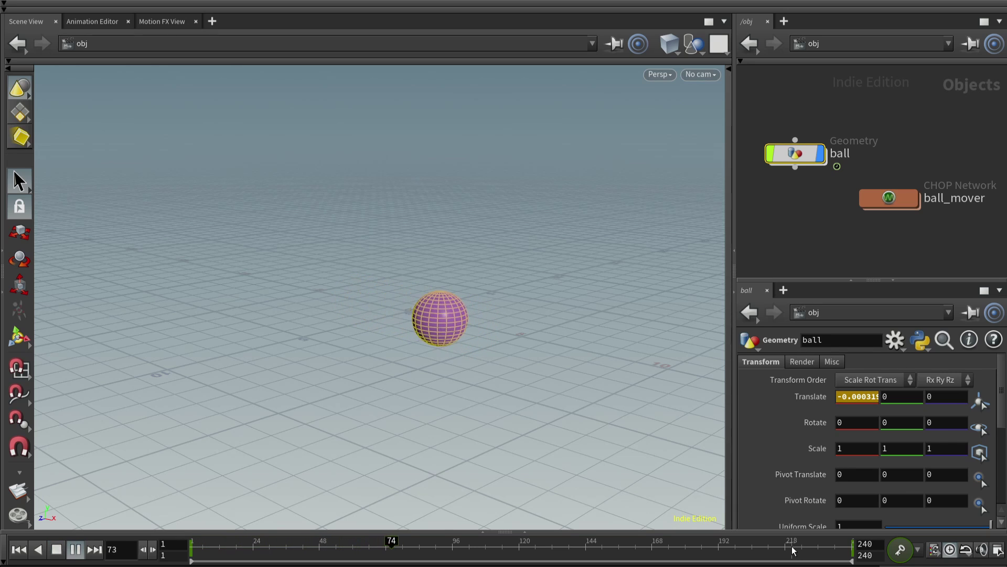
{"action": "key", "text": "Up"}
{"action": "key", "text": "ctrl+Left"}
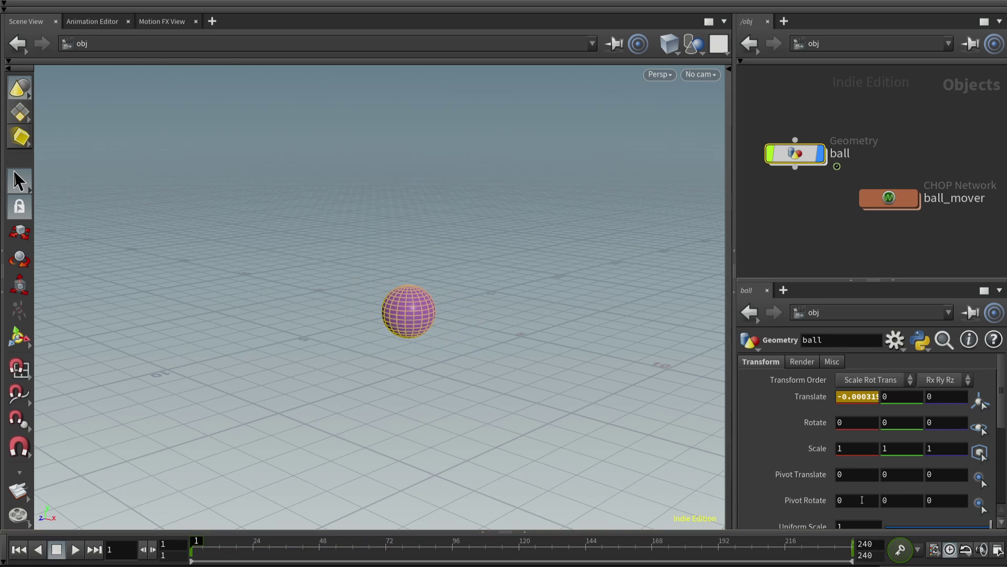
Set export1's path in ball_mover to ty to test the ball's other translate channel, and restore it to tx
{"action": "double_click", "coordinate": [892, 204]}
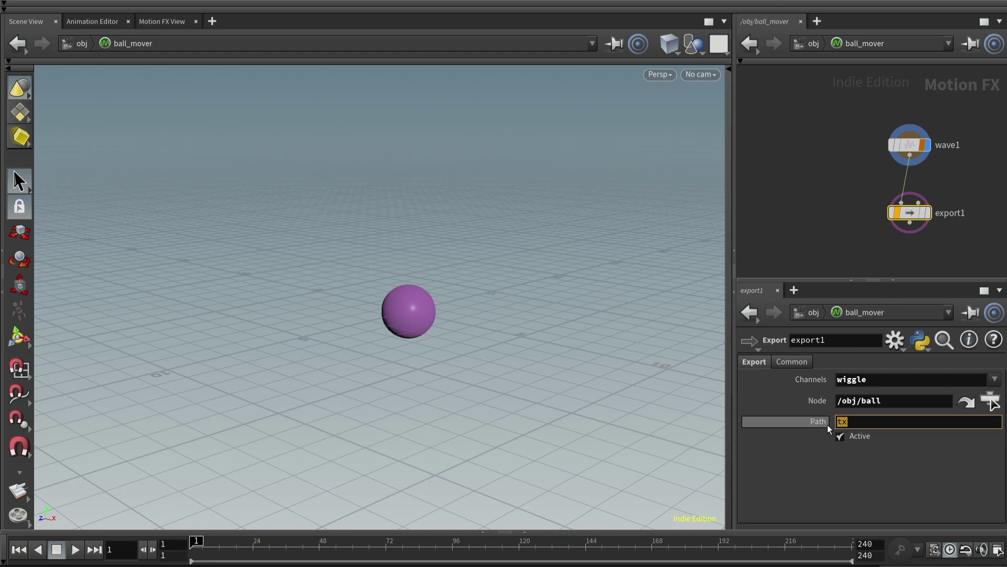
{"action": "key", "text": "BackSpace"}
{"action": "type", "text": "y"}
{"action": "key", "text": "Return"}
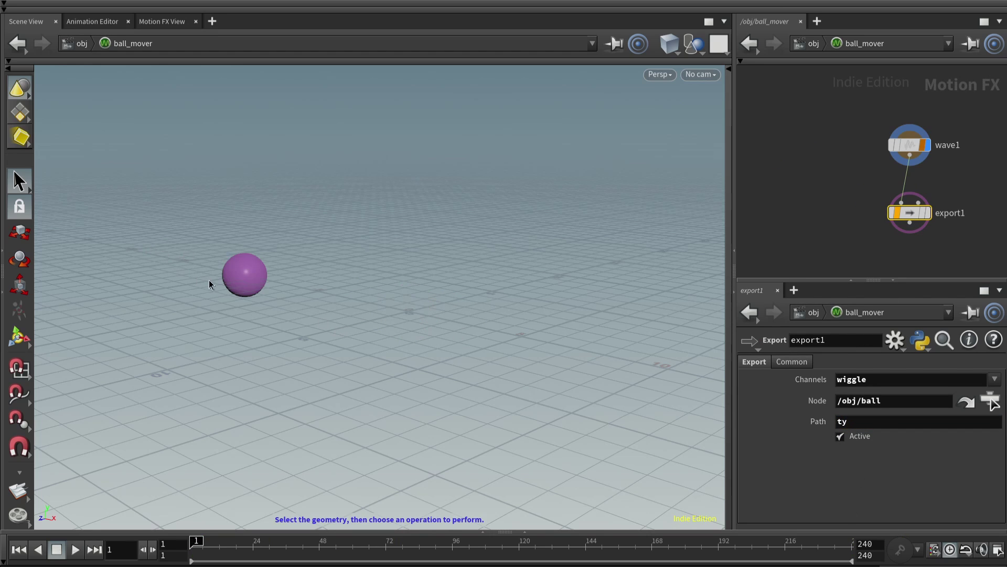
{"action": "left_click", "coordinate": [841, 421]}
{"action": "key", "text": "BackSpace"}
{"action": "type", "text": "x"}
{"action": "key", "text": "Return"}
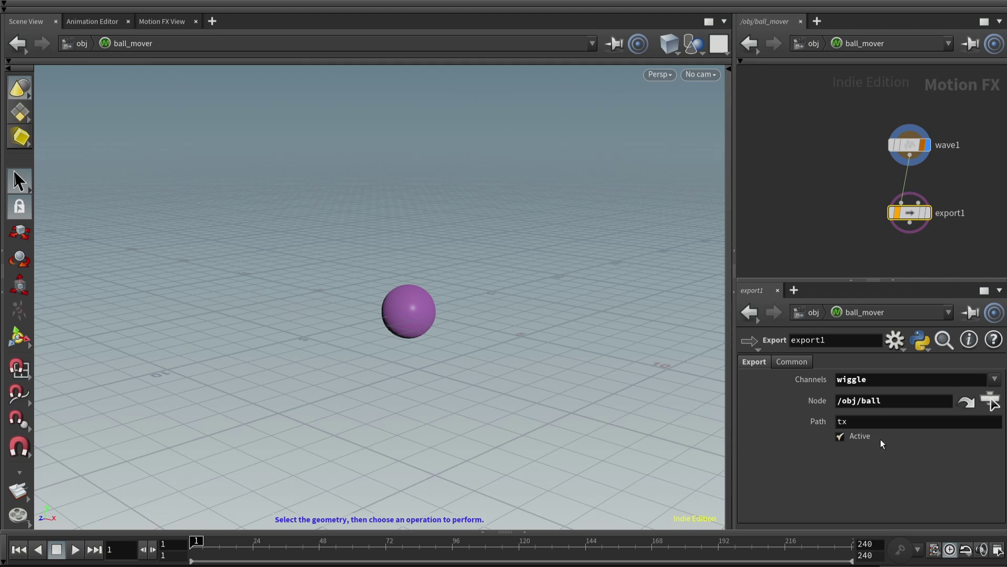
Set export1's path to ty so the wiggle channel drives the ball's vertical translation
{"action": "left_click", "coordinate": [872, 425]}
{"action": "key", "text": "BackSpace"}
{"action": "type", "text": "y"}
{"action": "key", "text": "Return"}
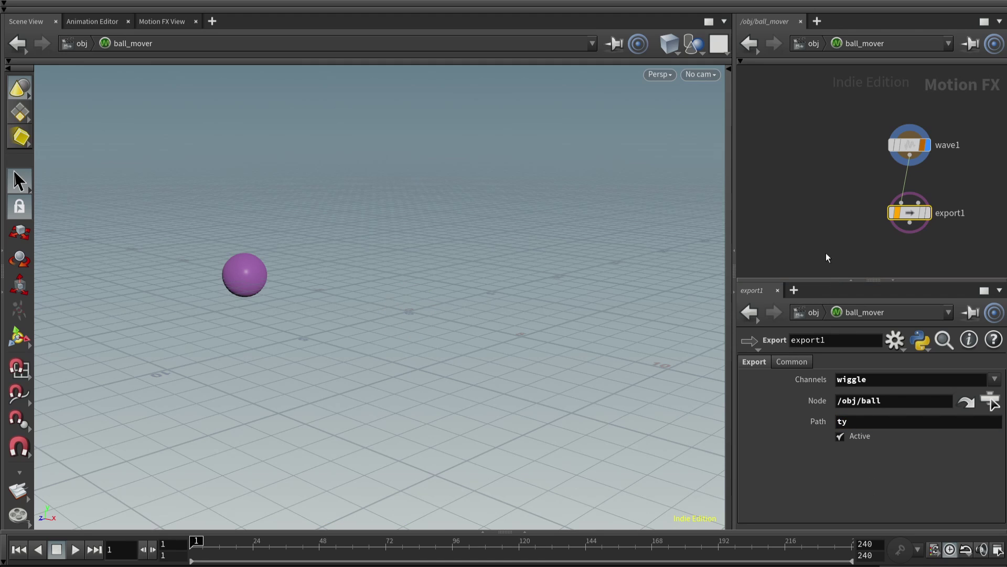
Inspect the ball's translate parameters at the object level, play the combined motion, and return to frame 1
{"action": "key", "text": "u"}
{"action": "left_click", "coordinate": [808, 161]}
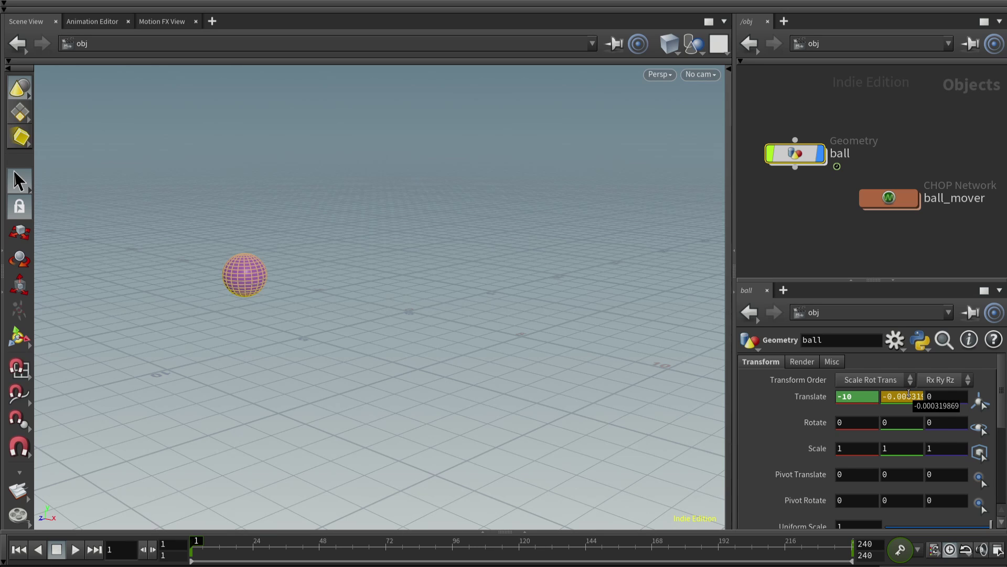
{"action": "left_click", "coordinate": [785, 201]}
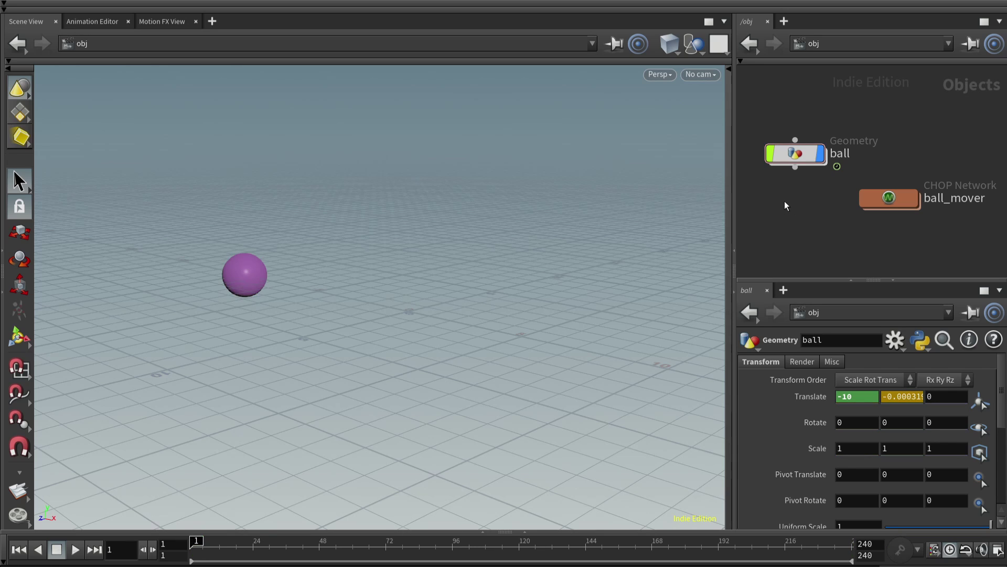
{"action": "key", "text": "Up"}
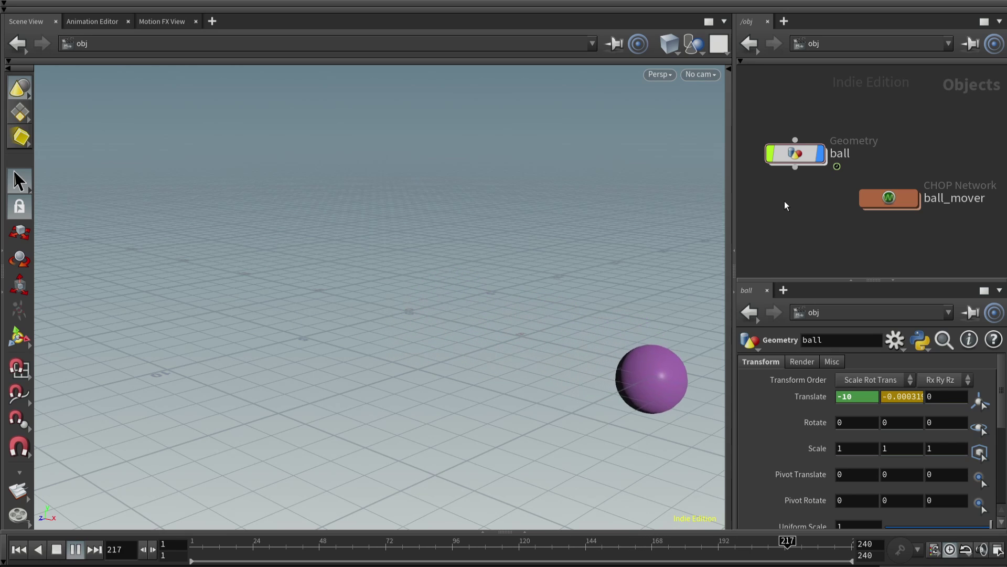
{"action": "key", "text": "Escape"}
{"action": "key", "text": "ctrl+Left"}
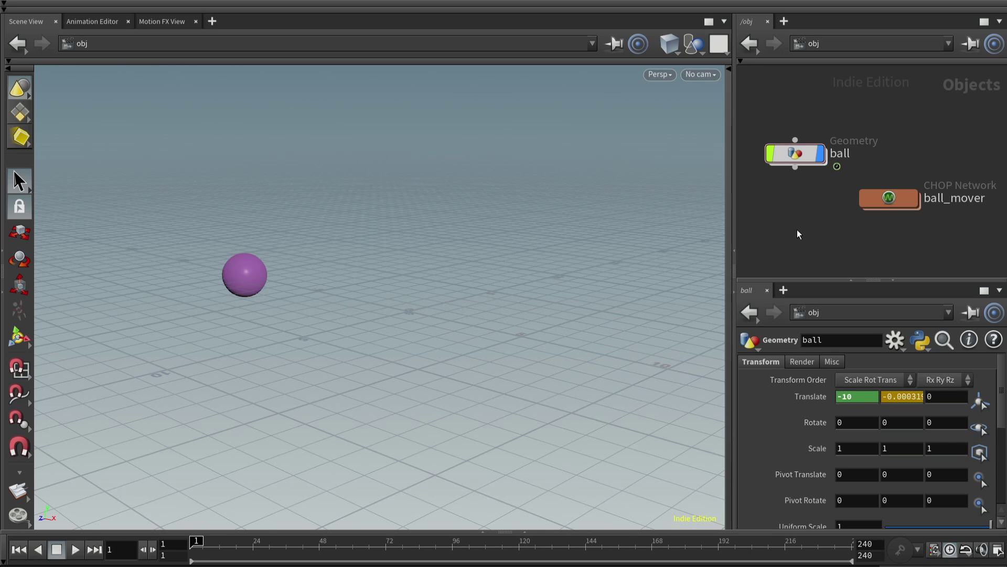
Examine ball_mover's wiggle curve in the Motion FX View, and return to the Scene View
{"action": "mouse_move", "coordinate": [899, 199]}
{"action": "left_mouse_down"}
{"action": "mouse_move", "coordinate": [899, 188]}
{"action": "mouse_move", "coordinate": [893, 194]}
{"action": "left_mouse_up"}
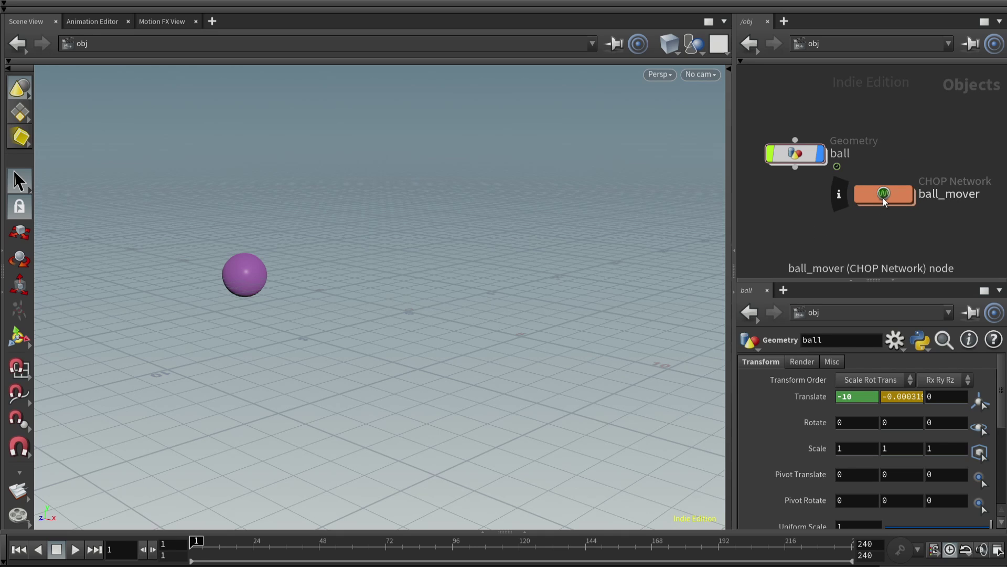
{"action": "double_click", "coordinate": [884, 194]}
{"action": "left_click", "coordinate": [176, 23]}
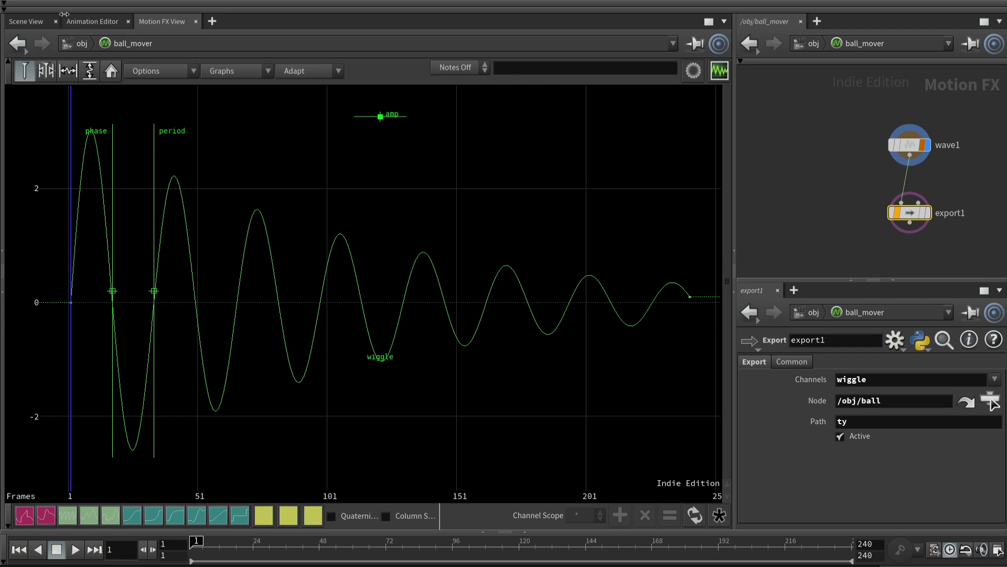
{"action": "left_click", "coordinate": [26, 21]}
Go back up to the object level and display the ball's transform parameters
{"action": "left_click", "coordinate": [813, 206]}
{"action": "key", "text": "u"}
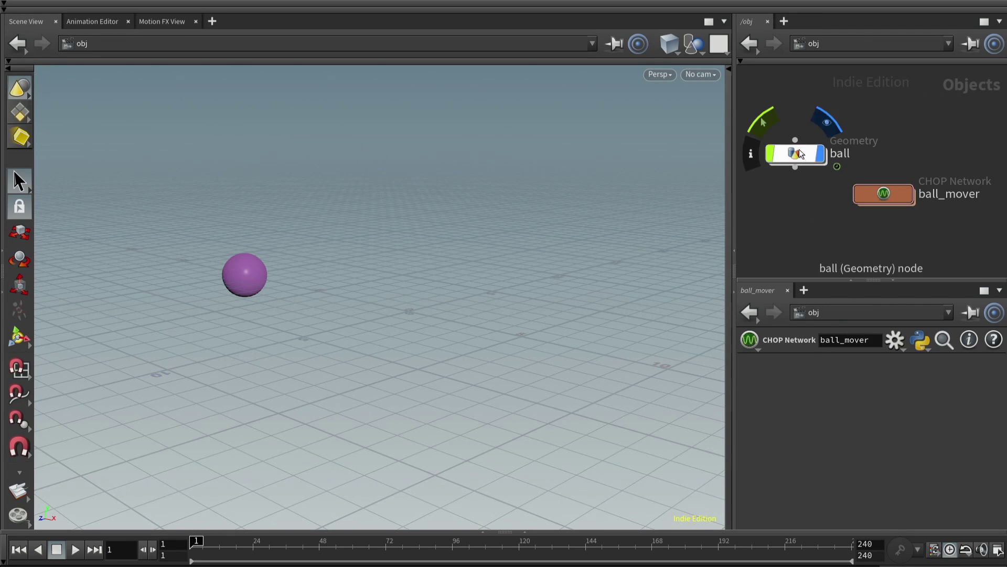
{"action": "left_click", "coordinate": [799, 152]}
{"action": "left_click", "coordinate": [821, 229]}
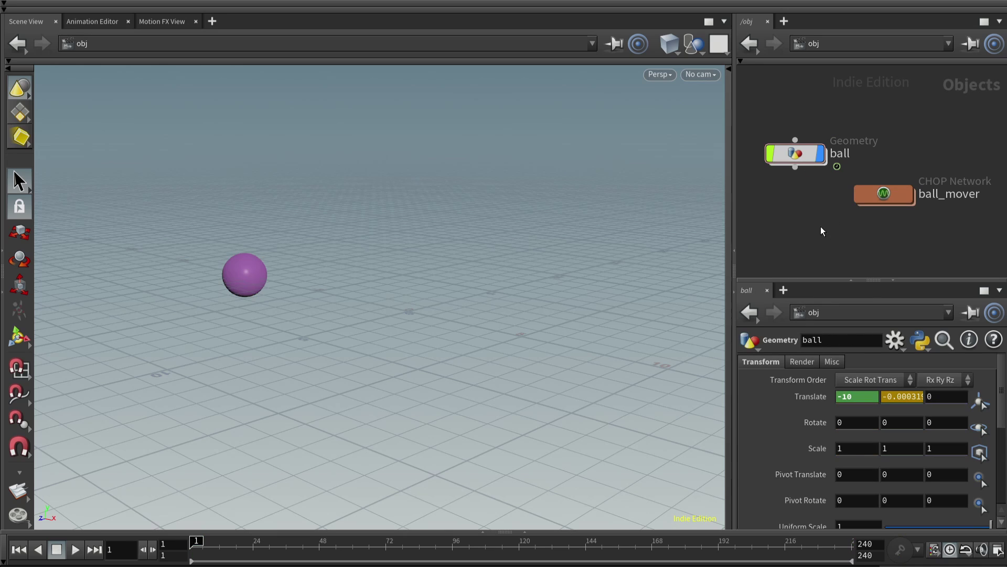